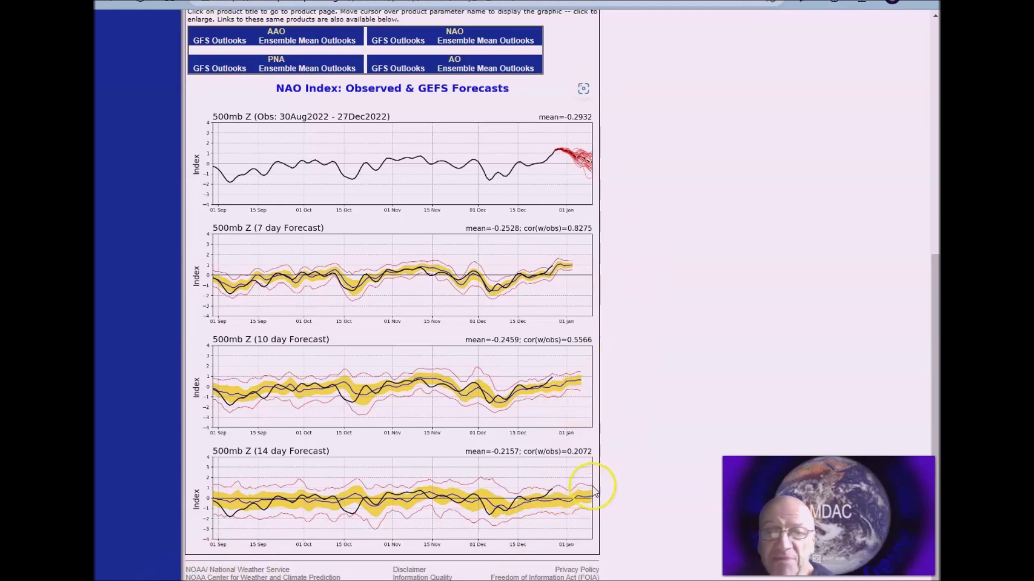
# Cycle the PNA, NAO and AO ensemble-outlook chart sets, ending on the AO observed and 7/10/14-day GEFS panels
pyautogui.moveTo(280, 69)
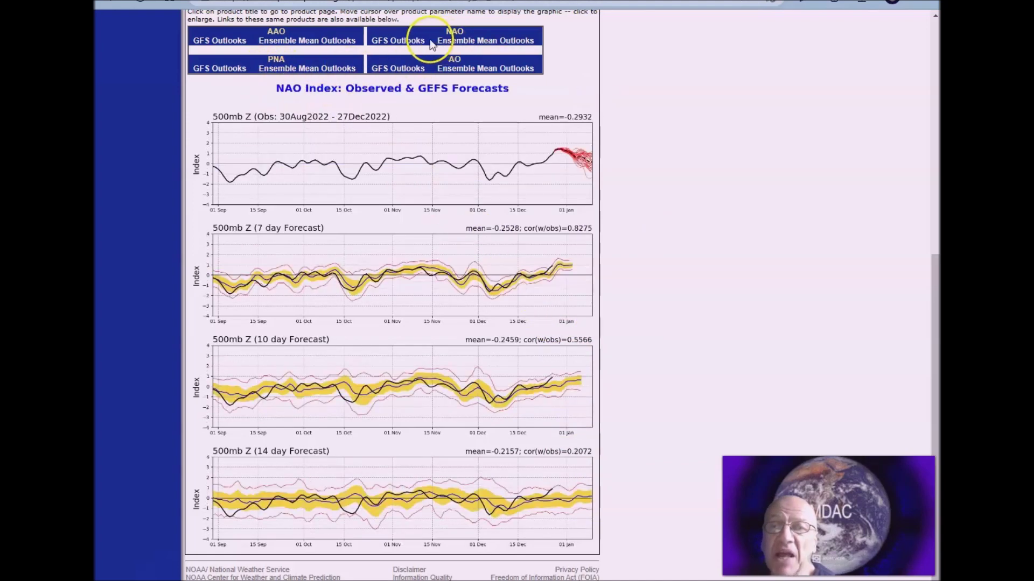
pyautogui.moveTo(404, 40)
pyautogui.moveTo(490, 43)
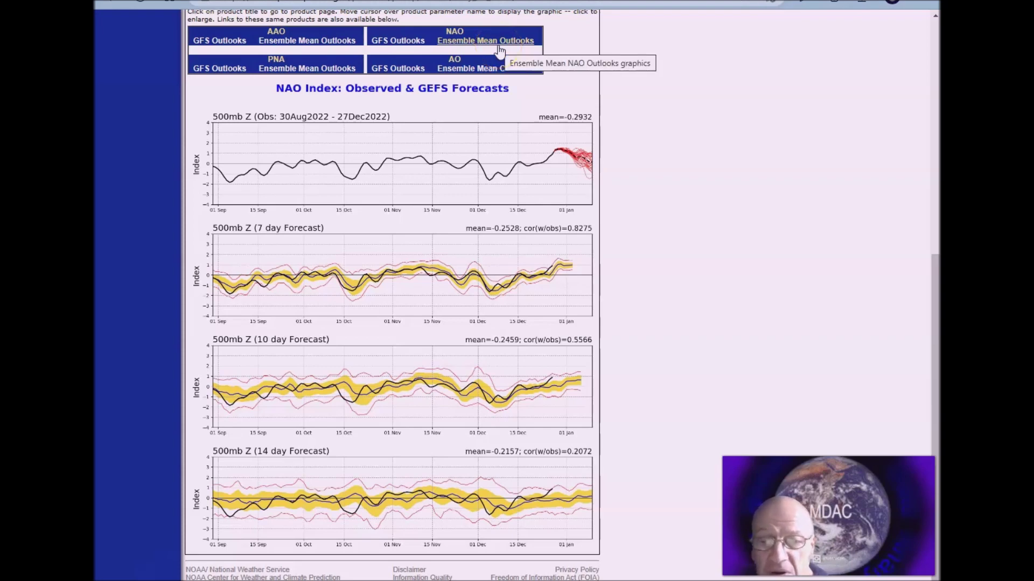
pyautogui.moveTo(483, 73)
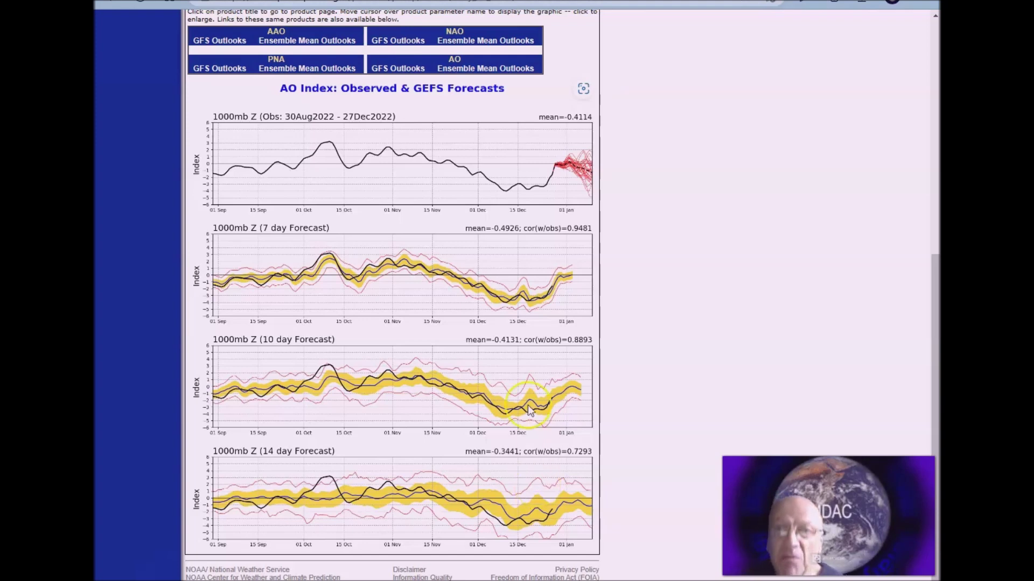
# In the DTN MJO Analog Viewer, trace the ECMWF phase-diagram forecast into Phase 7 to show its Nov–Jan analog maps
pyautogui.hotkey('ctrl', 'Tab')
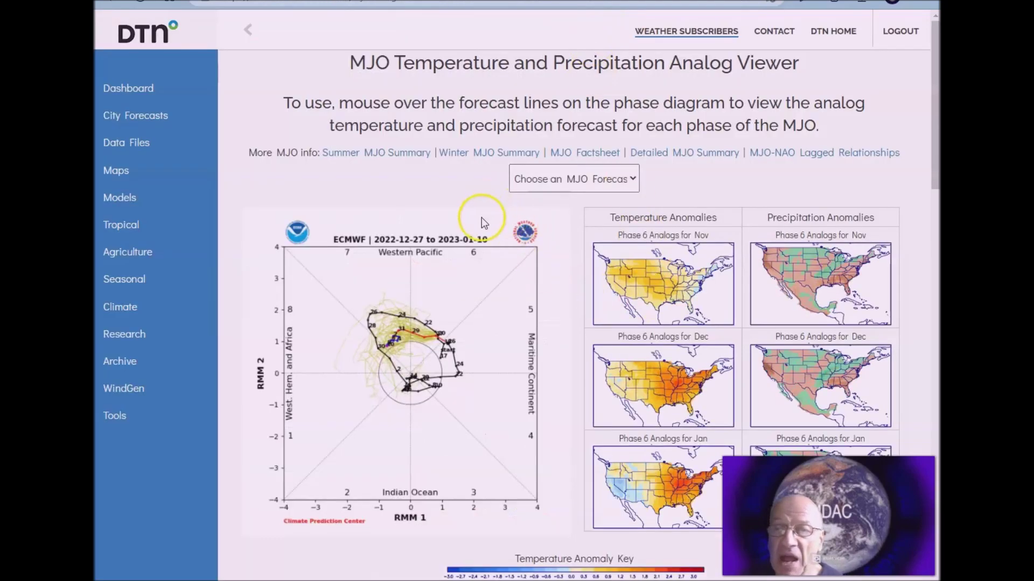
pyautogui.moveTo(473, 359)
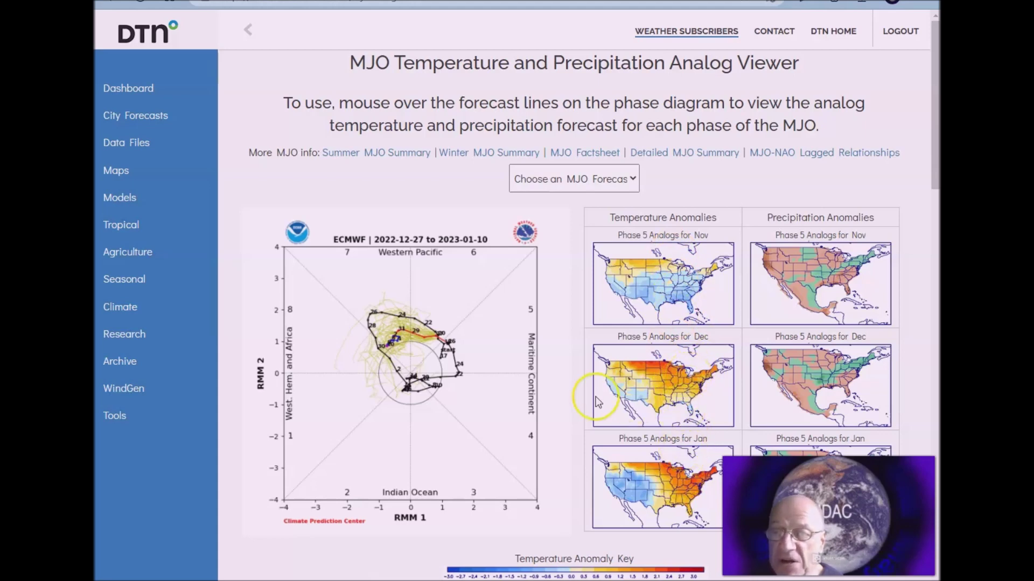
pyautogui.moveTo(419, 364)
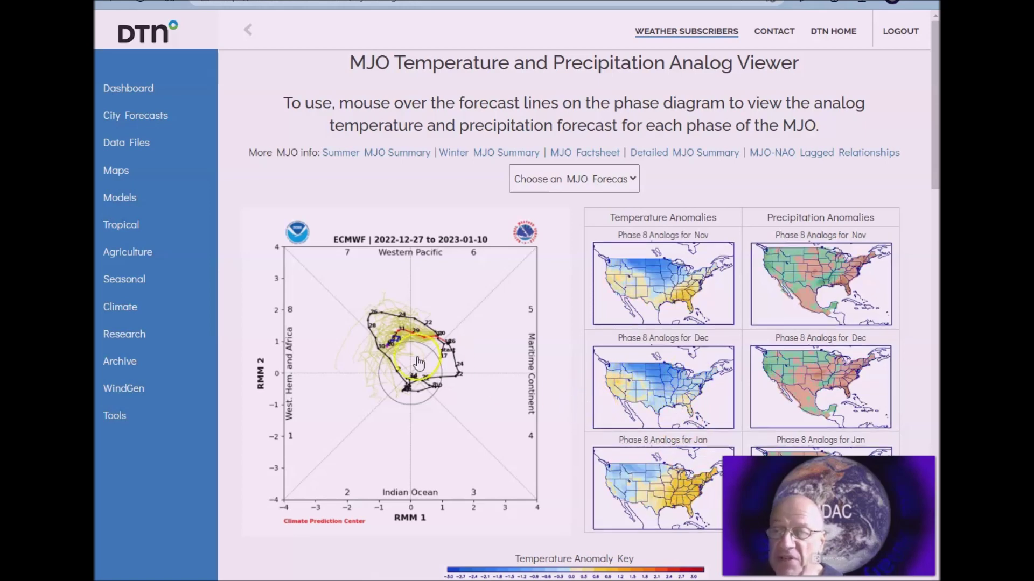
pyautogui.moveTo(441, 340)
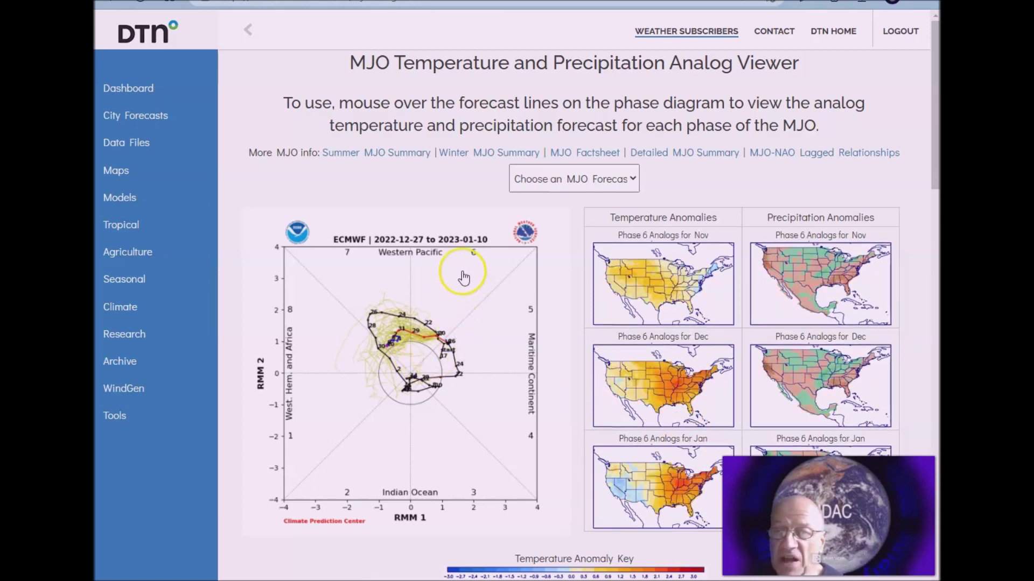
pyautogui.moveTo(410, 274)
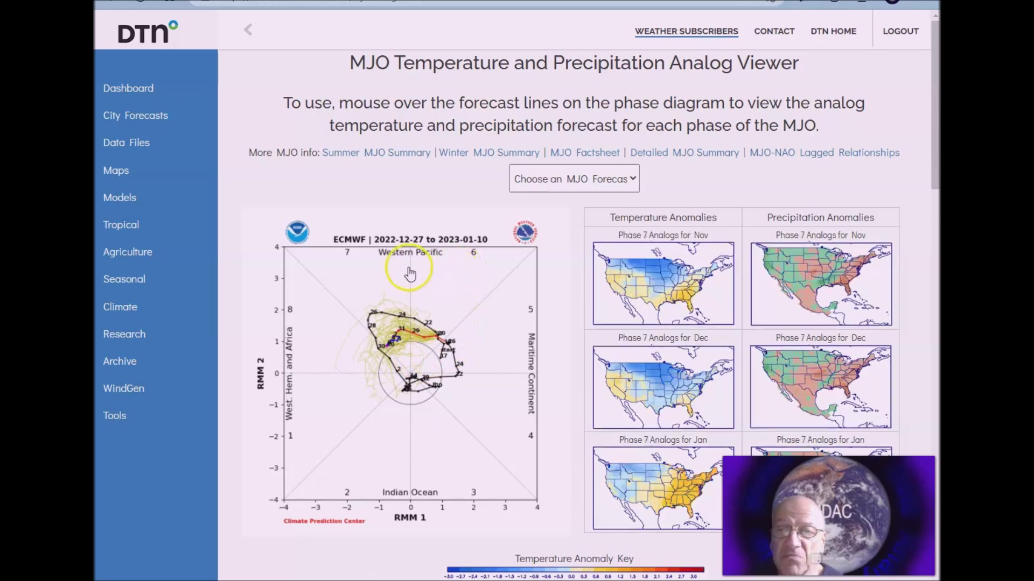
pyautogui.click(358, 291)
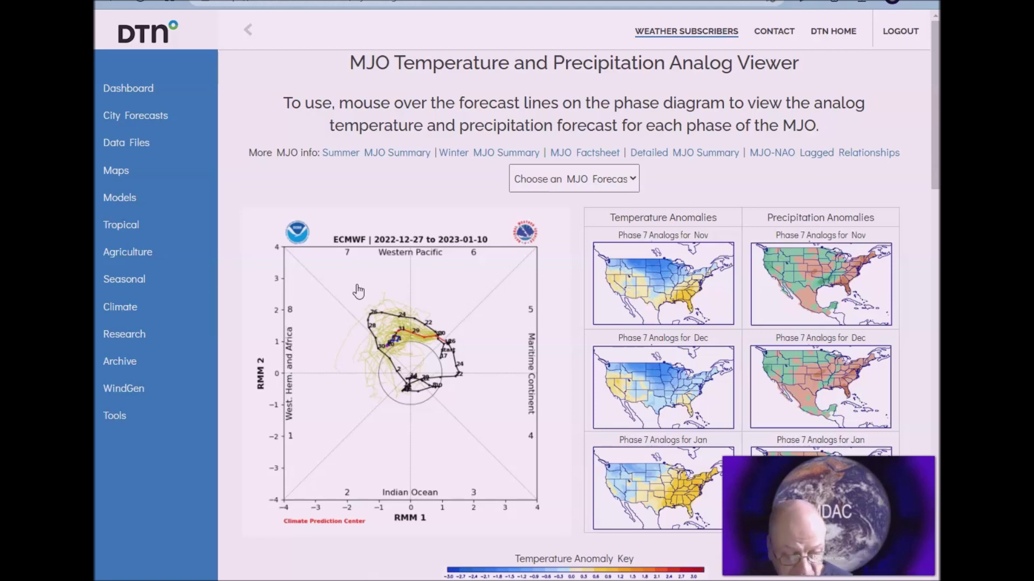
pyautogui.click(359, 281)
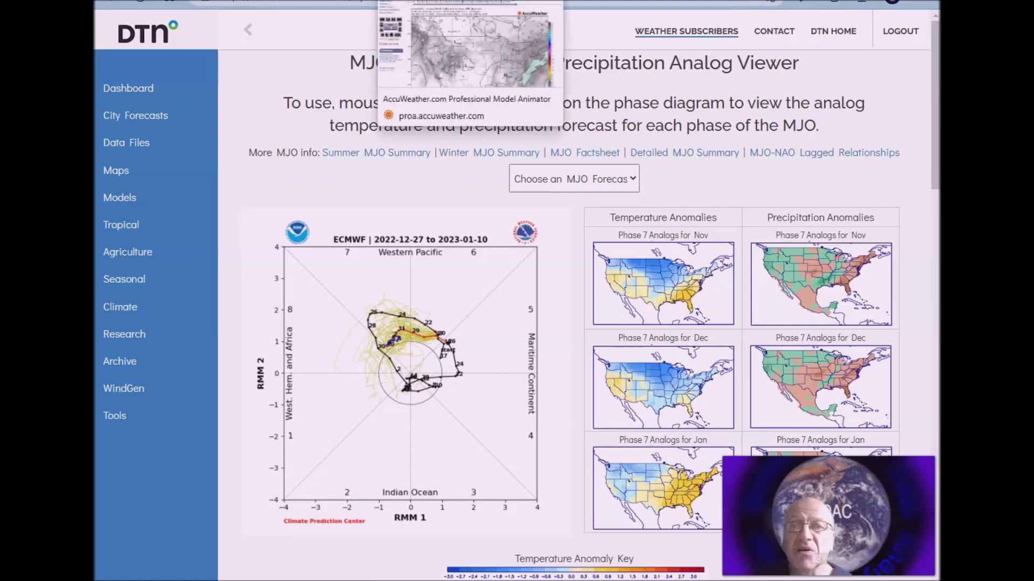
# Step the GFS surface forecast from Fri 12/30 out through hours 90, 174 and 180
pyautogui.click(398, 3)
pyautogui.click(420, 57)
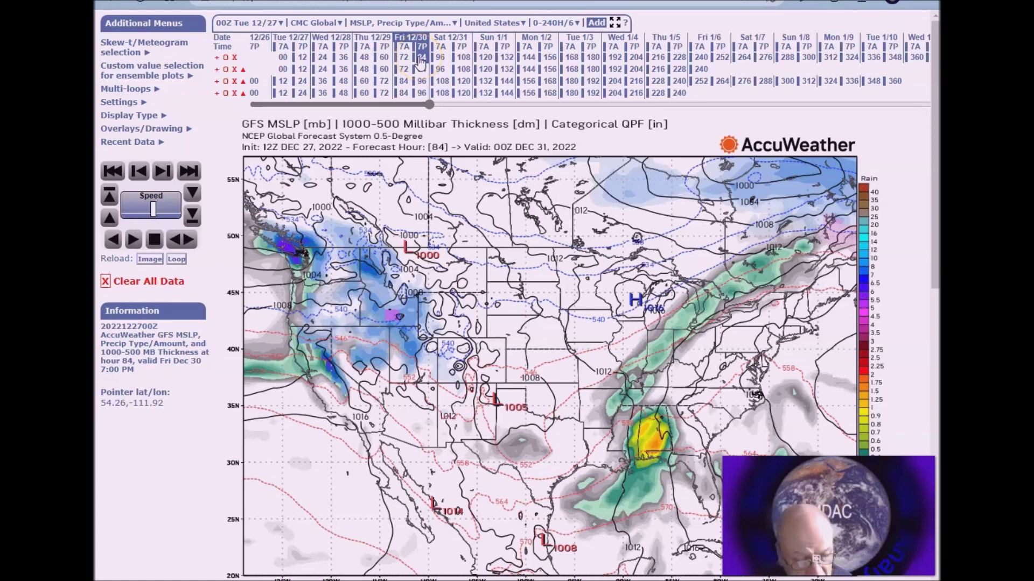
pyautogui.click(425, 61)
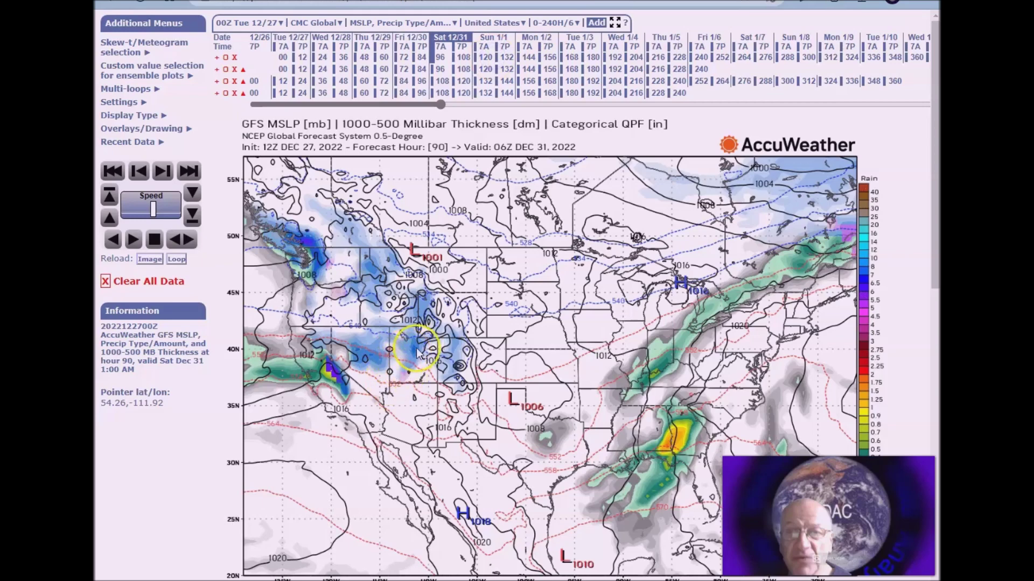
pyautogui.click(366, 377)
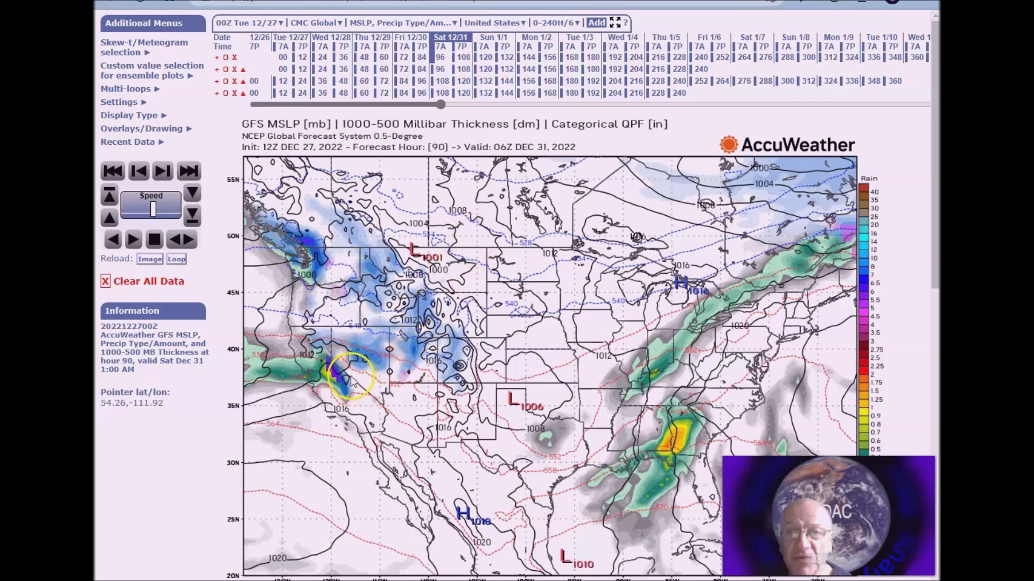
pyautogui.scroll(-5, 355, 377)
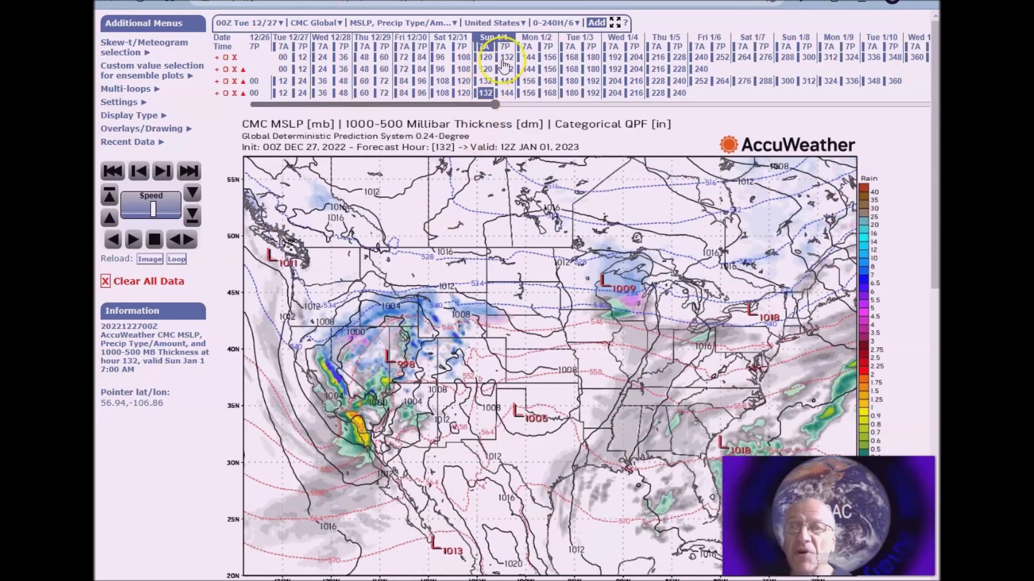
pyautogui.moveTo(555, 57)
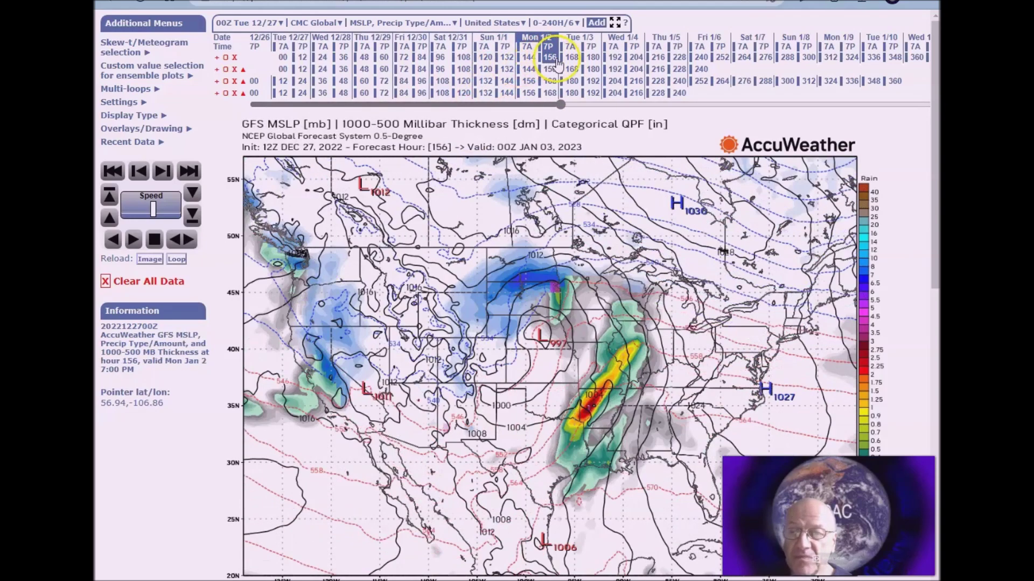
pyautogui.click(577, 59)
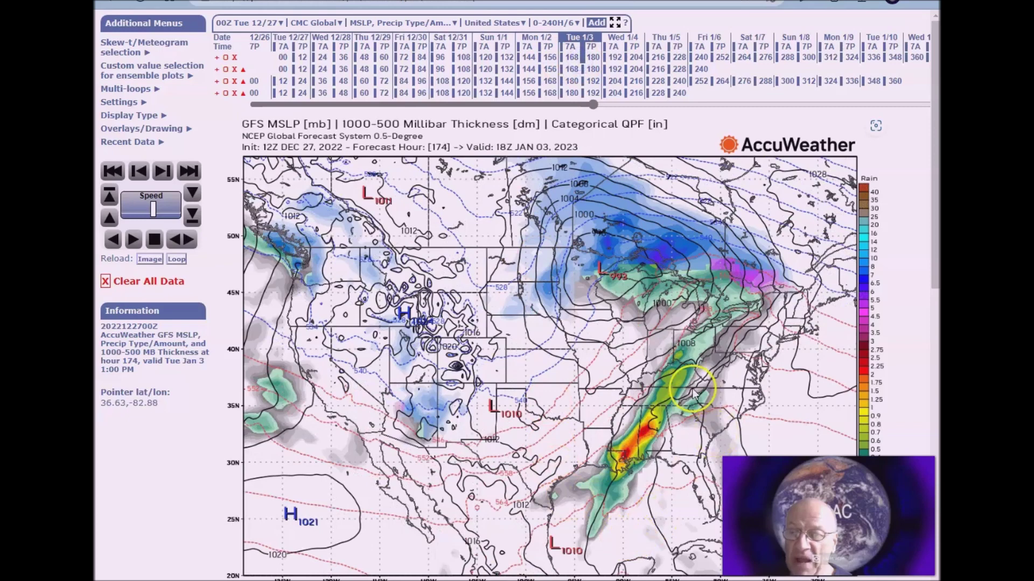
pyautogui.click(651, 420)
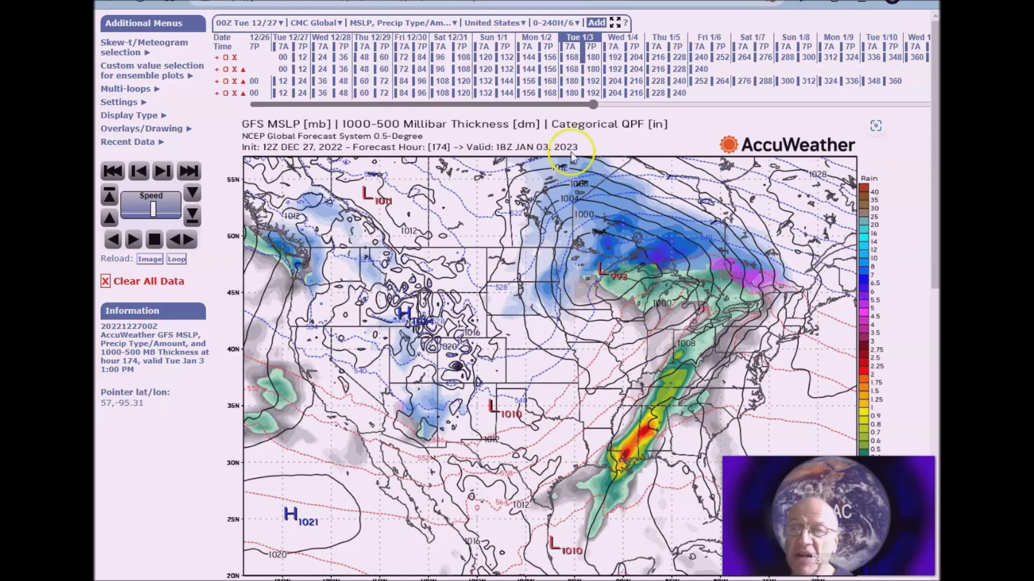
pyautogui.click(591, 59)
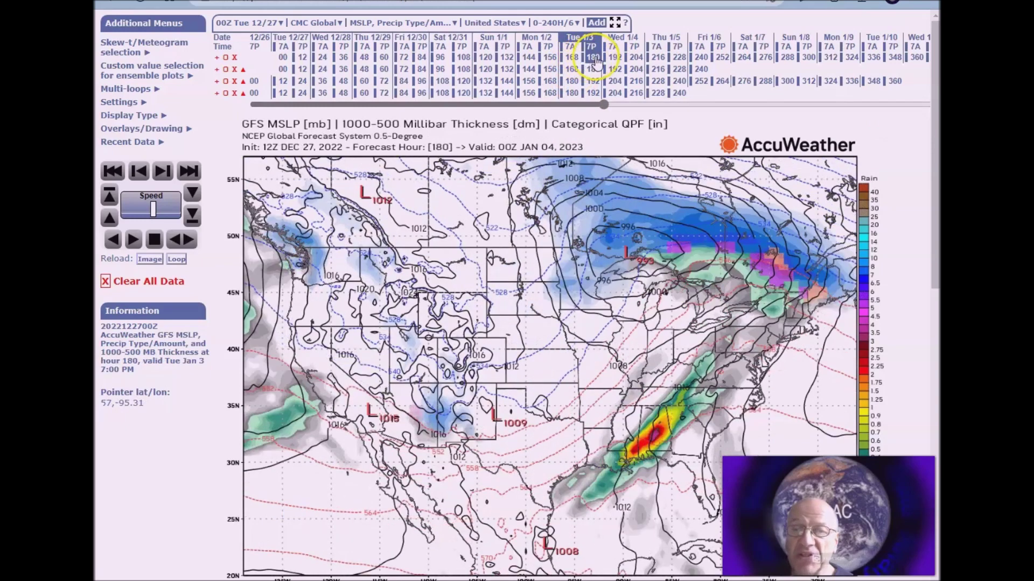
# Compare ECMWF ensemble and deterministic runs at hours 162–228 with GFS, then load GFS 500 mb height anomalies
pyautogui.click(546, 81)
pyautogui.click(542, 82)
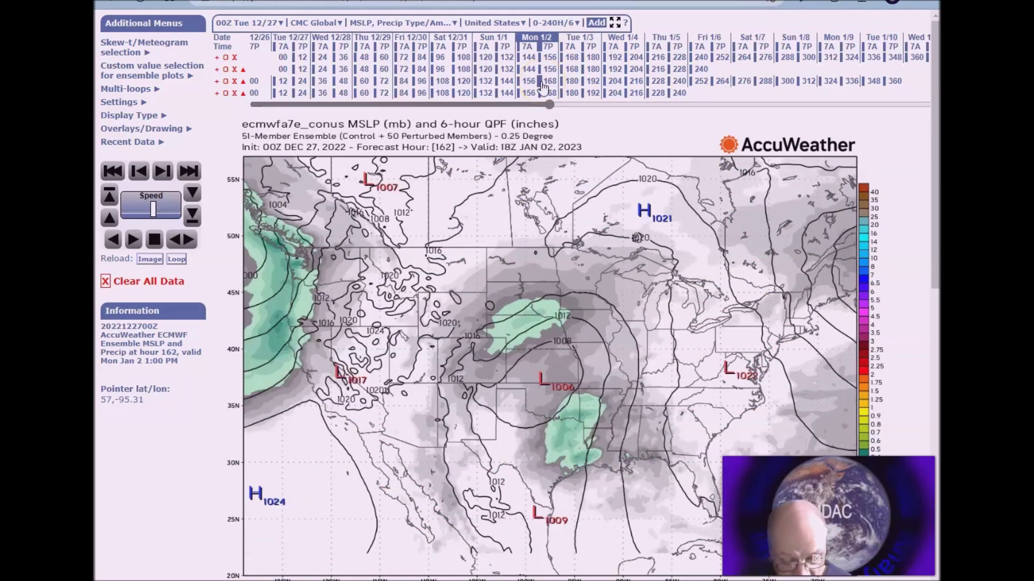
pyautogui.click(620, 82)
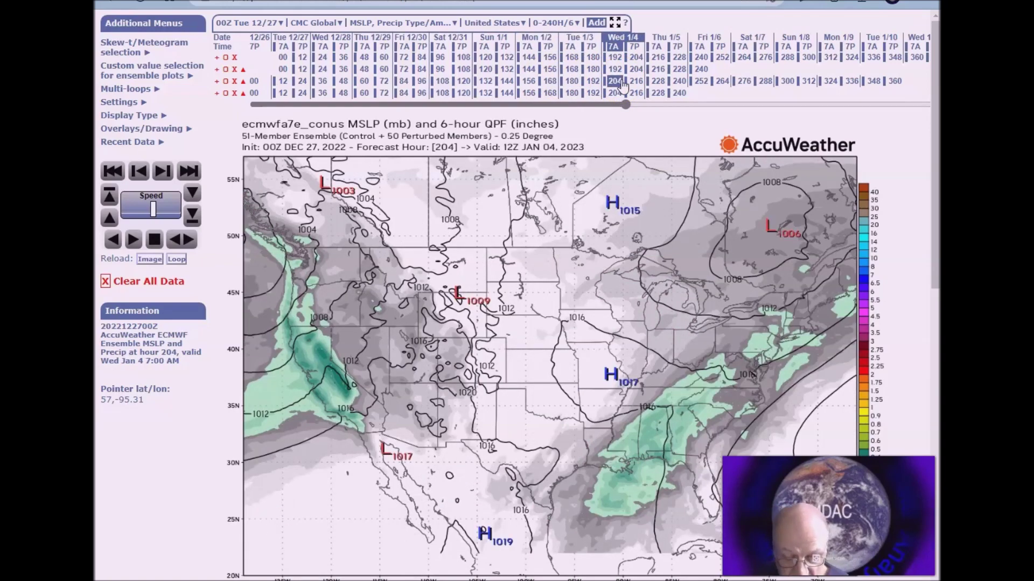
pyautogui.click(635, 69)
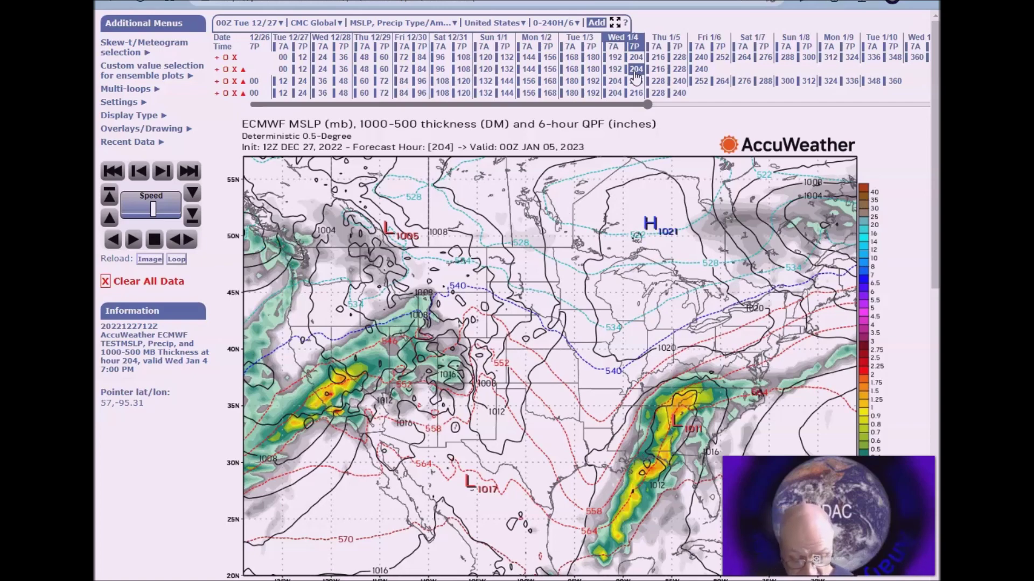
pyautogui.click(654, 71)
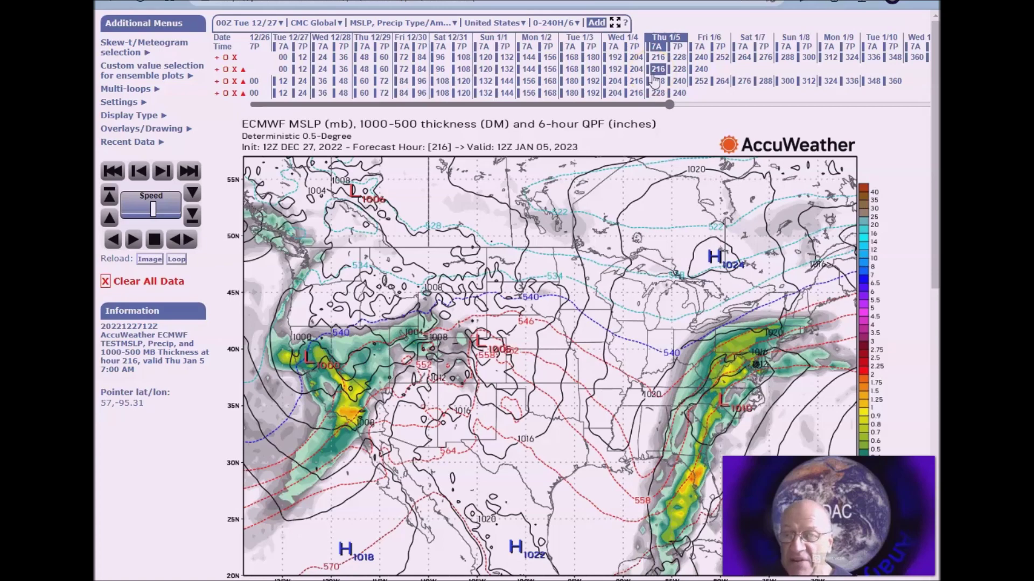
pyautogui.click(658, 81)
pyautogui.click(679, 57)
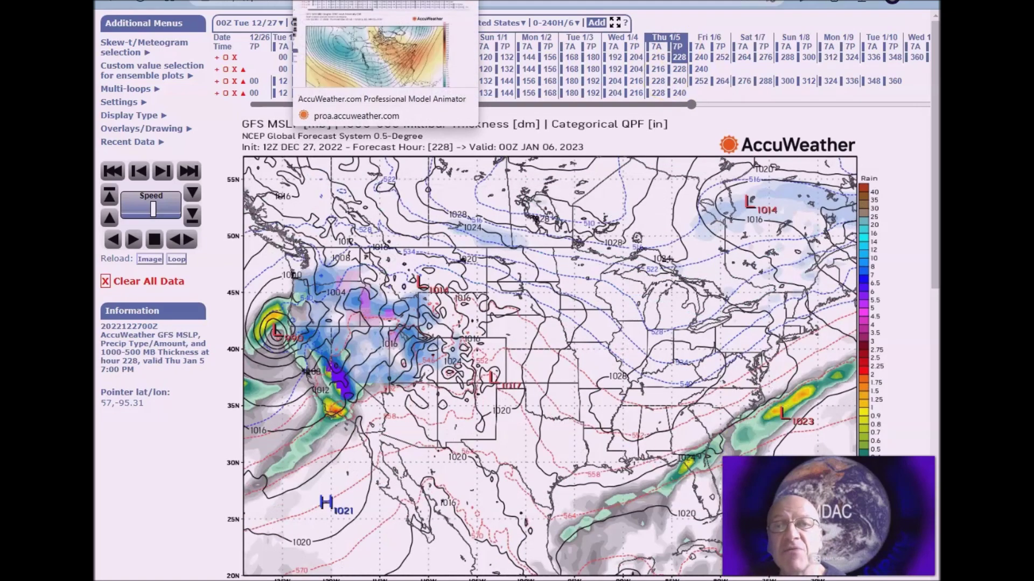
pyautogui.click(339, 52)
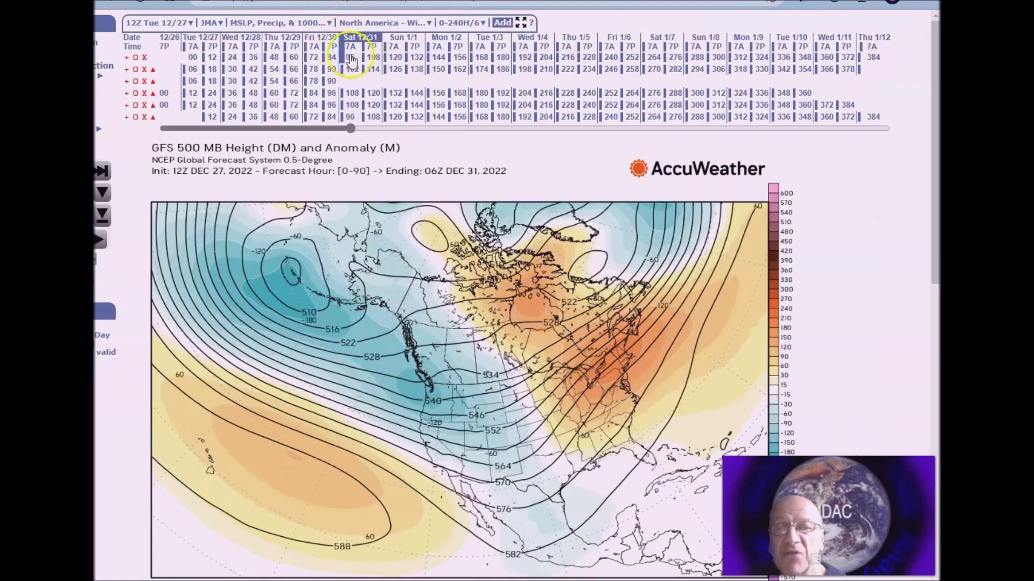
# Load the 500 mb anomaly charts for GEFS ending Jan 5, then CMC ensemble and NAEFS ending Jan 8
pyautogui.click(394, 57)
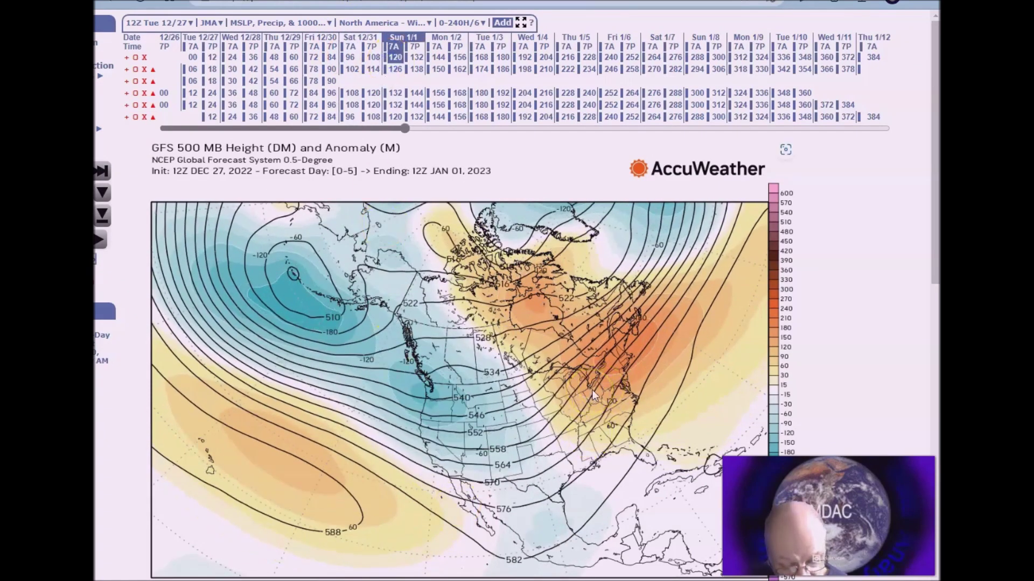
pyautogui.click(605, 380)
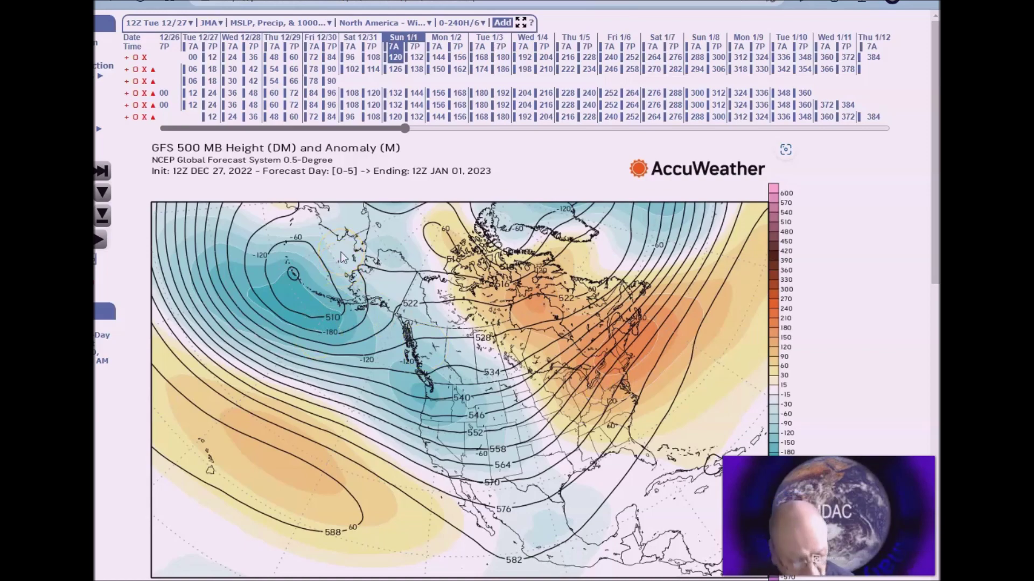
pyautogui.click(570, 71)
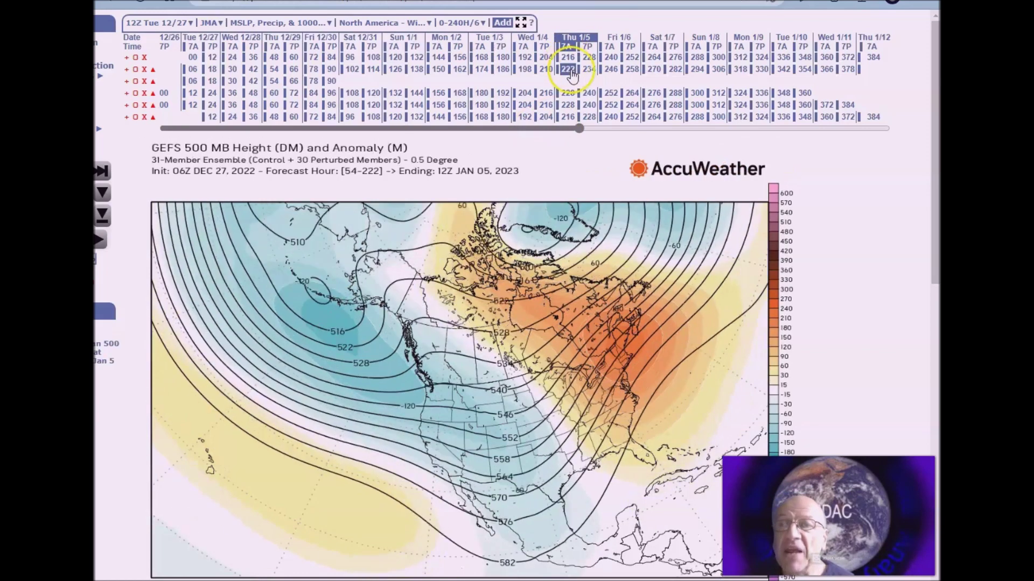
pyautogui.click(654, 104)
pyautogui.click(696, 105)
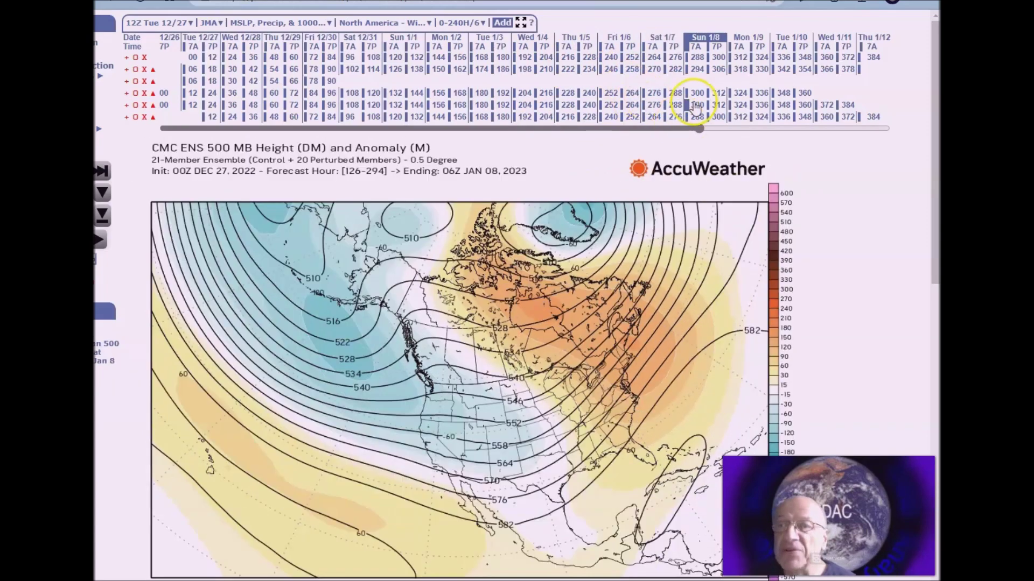
pyautogui.click(694, 104)
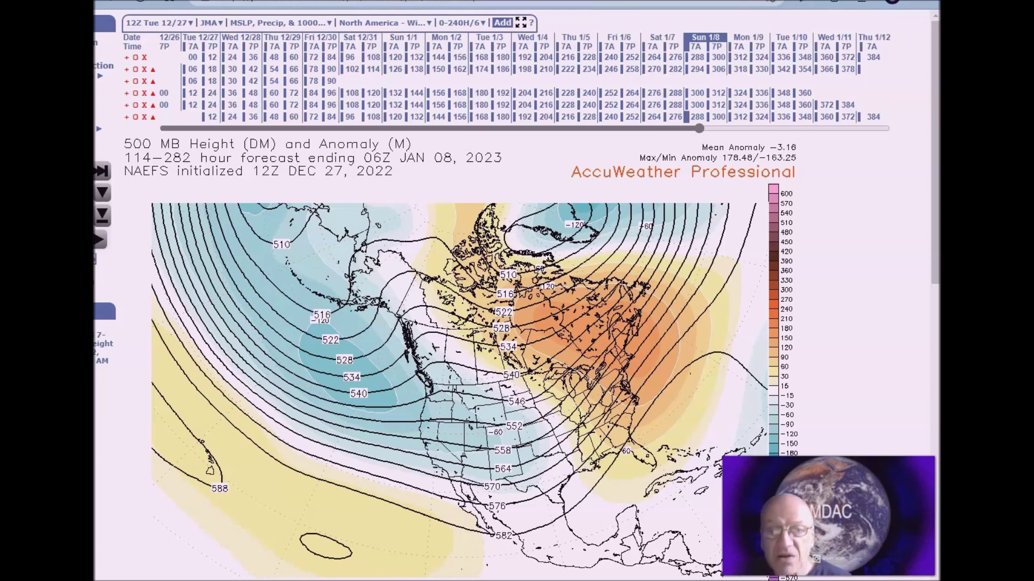
pyautogui.hotkey('alt', 'Tab')
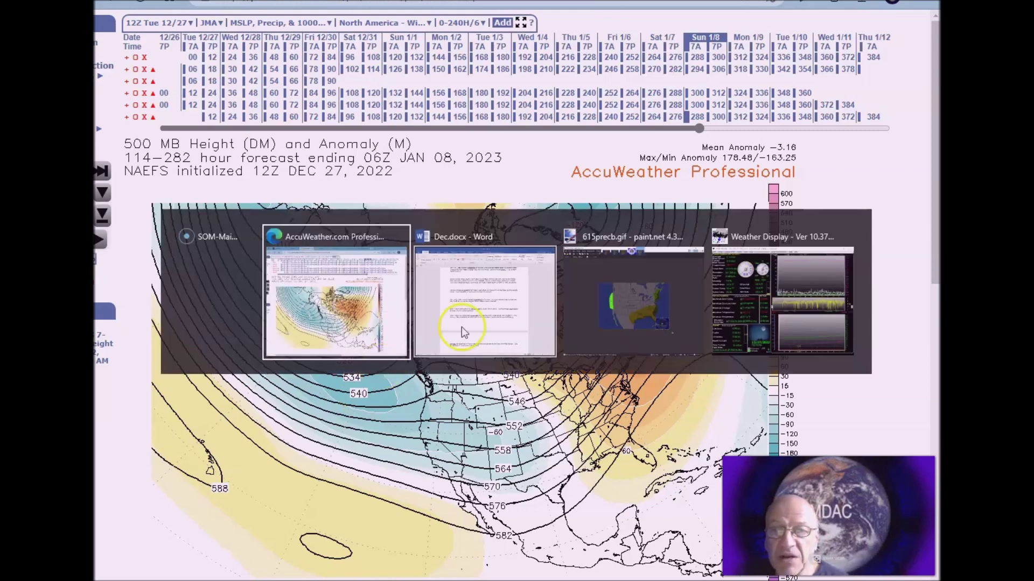
# In paint.net, view the temperature outlook map, then the precipitation outlook with above-normal West and East areas
pyautogui.click(638, 294)
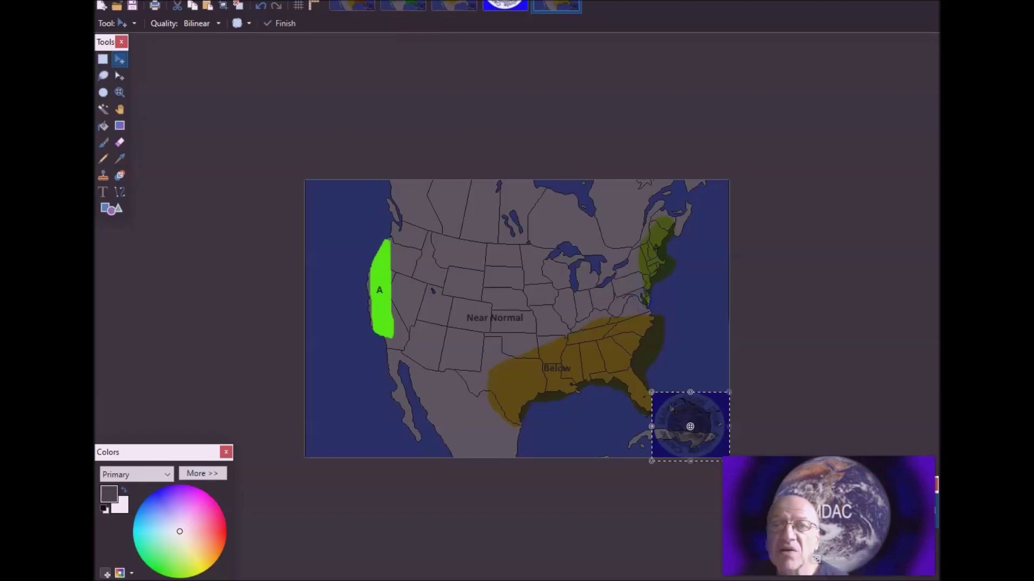
pyautogui.click(355, 6)
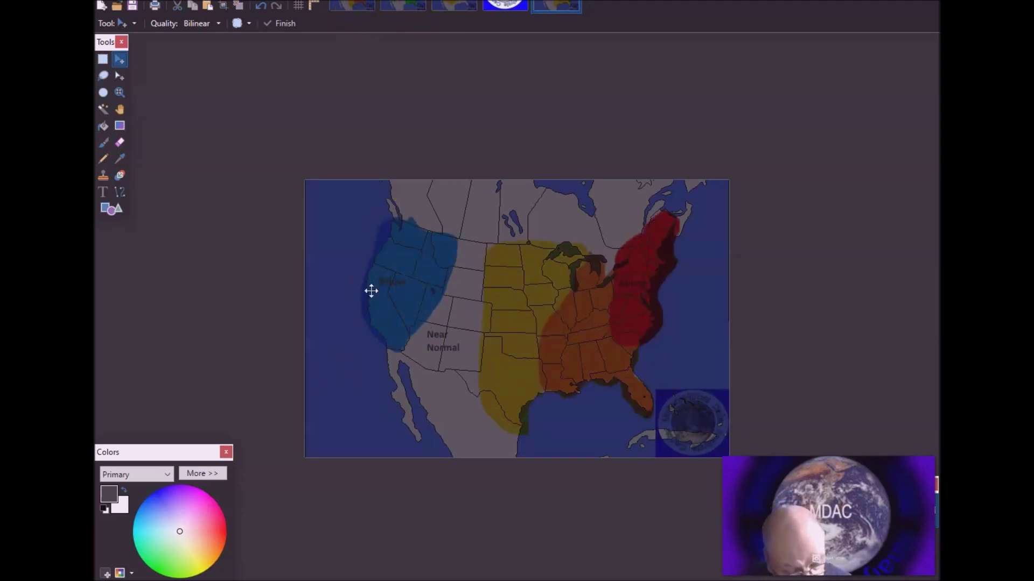
pyautogui.moveTo(376, 290)
pyautogui.mouseDown()
pyautogui.moveTo(547, 307)
pyautogui.moveTo(570, 237)
pyautogui.moveTo(643, 318)
pyautogui.moveTo(337, 351)
pyautogui.moveTo(418, 143)
pyautogui.moveTo(392, 11)
pyautogui.mouseUp()
pyautogui.click(401, 5)
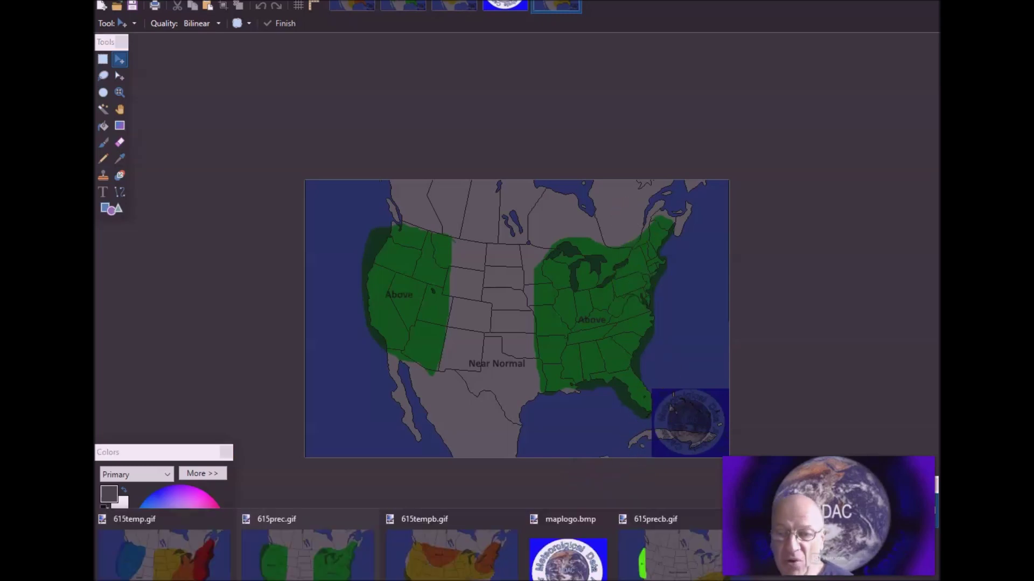
# Return to the GFS polar vortex page and step the forecast frames from FH036 through FH228
pyautogui.moveTo(349, 580)
pyautogui.click(323, 580)
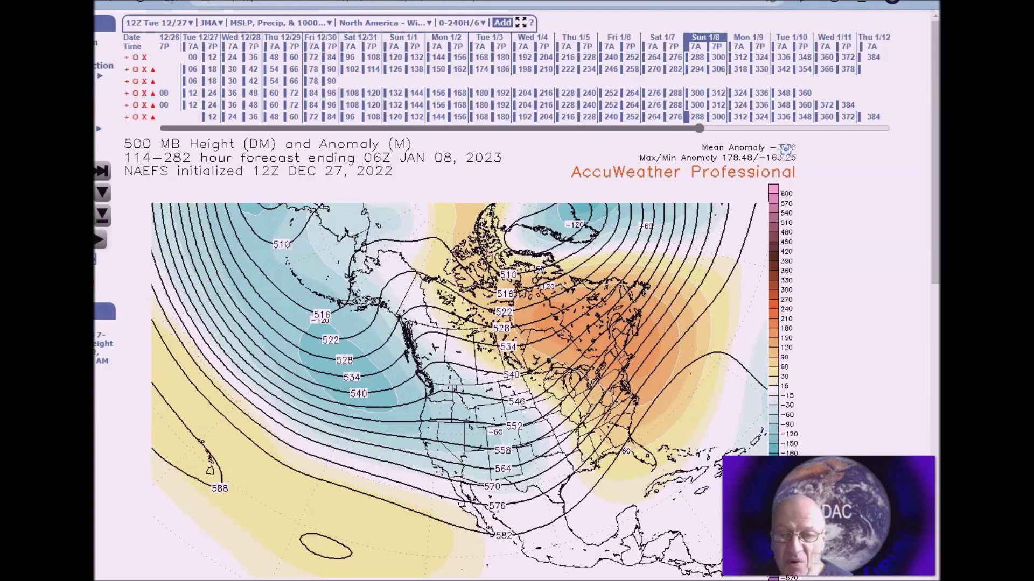
pyautogui.hotkey('ctrl', 'Tab')
pyautogui.hotkey('ctrl', 'Tab')
pyautogui.hotkey('ctrl', 'Tab')
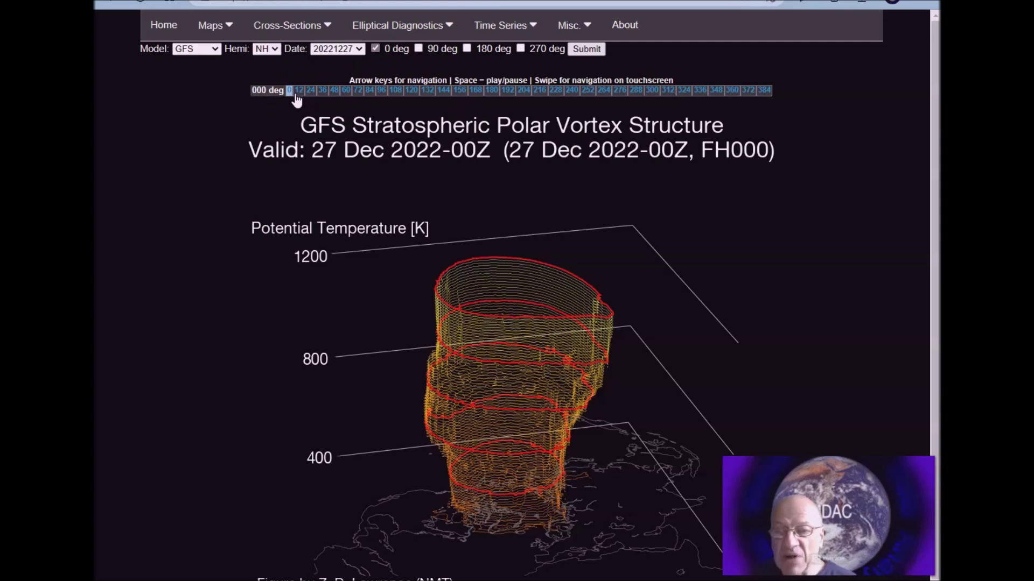
pyautogui.click(323, 91)
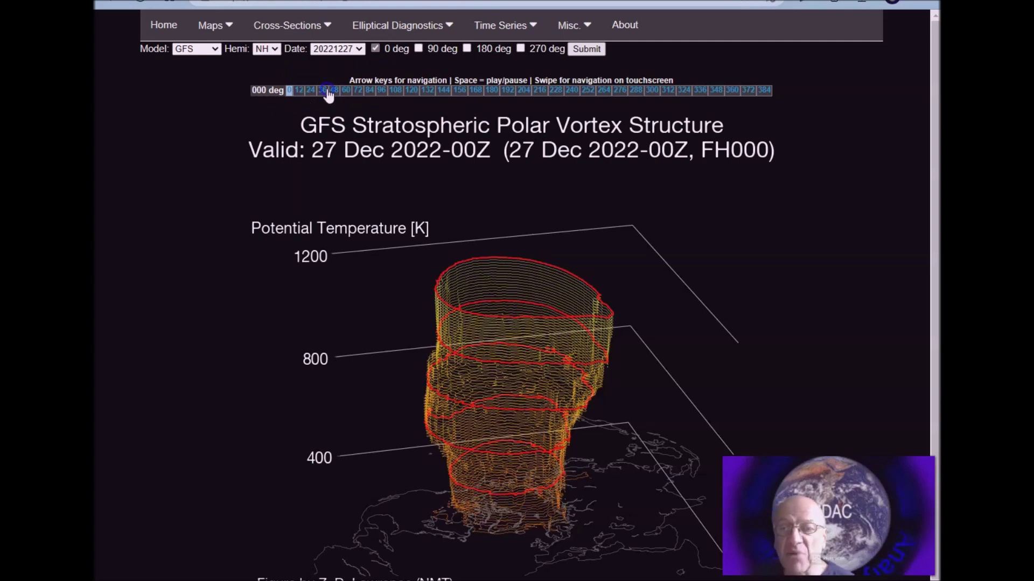
pyautogui.click(334, 91)
pyautogui.click(358, 91)
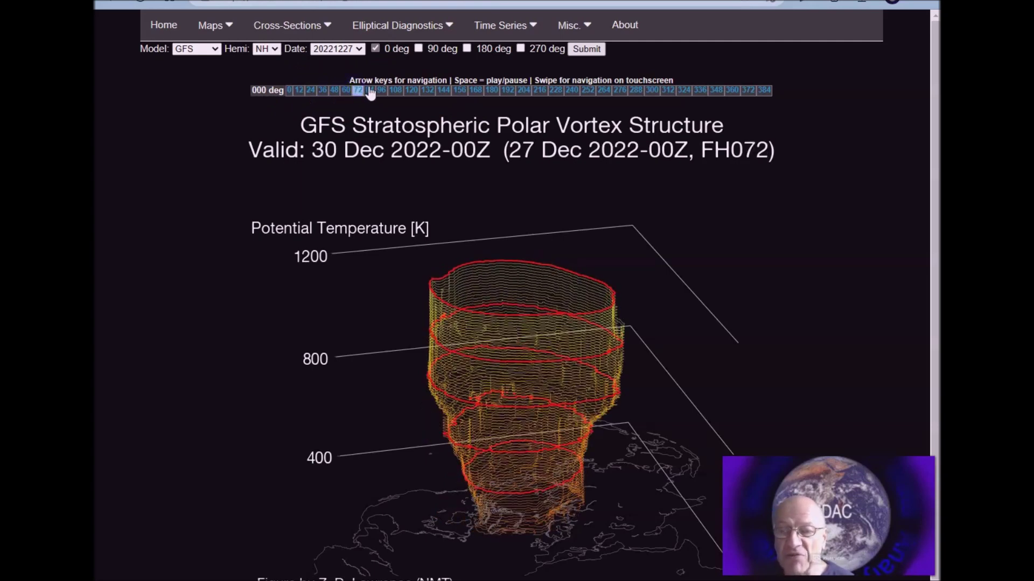
pyautogui.click(381, 92)
pyautogui.click(400, 92)
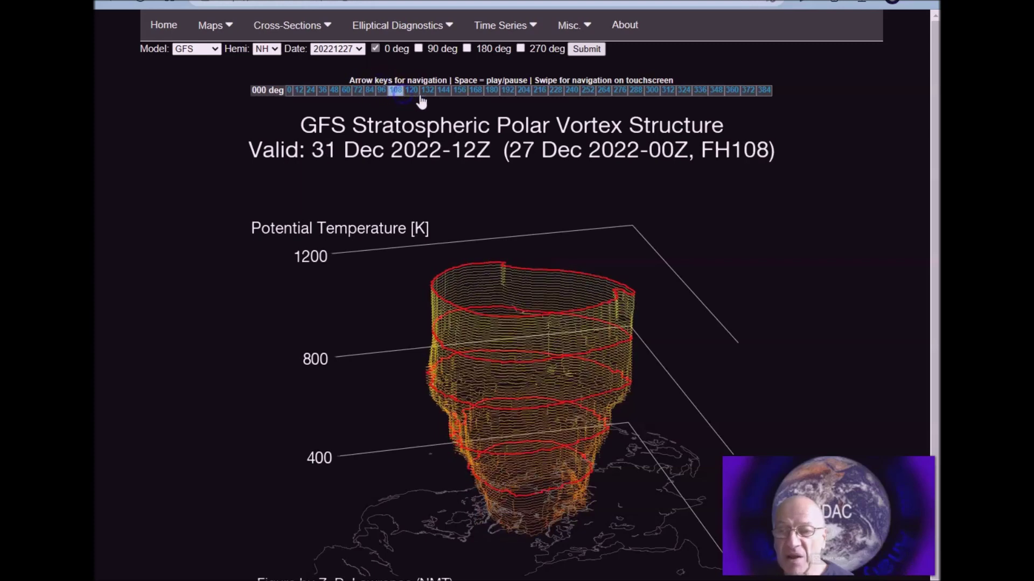
pyautogui.click(424, 92)
pyautogui.click(443, 92)
pyautogui.click(475, 92)
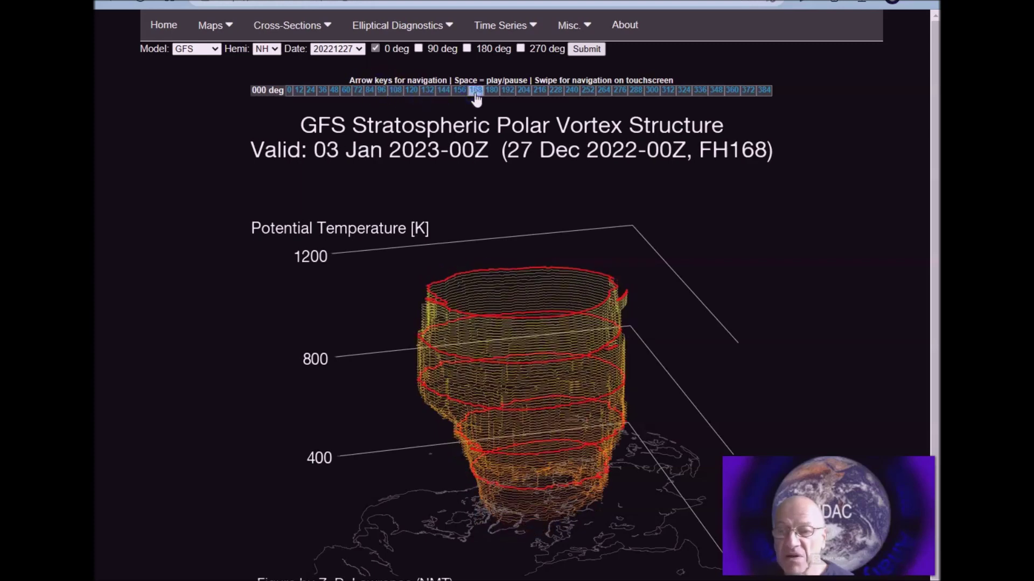
pyautogui.click(511, 92)
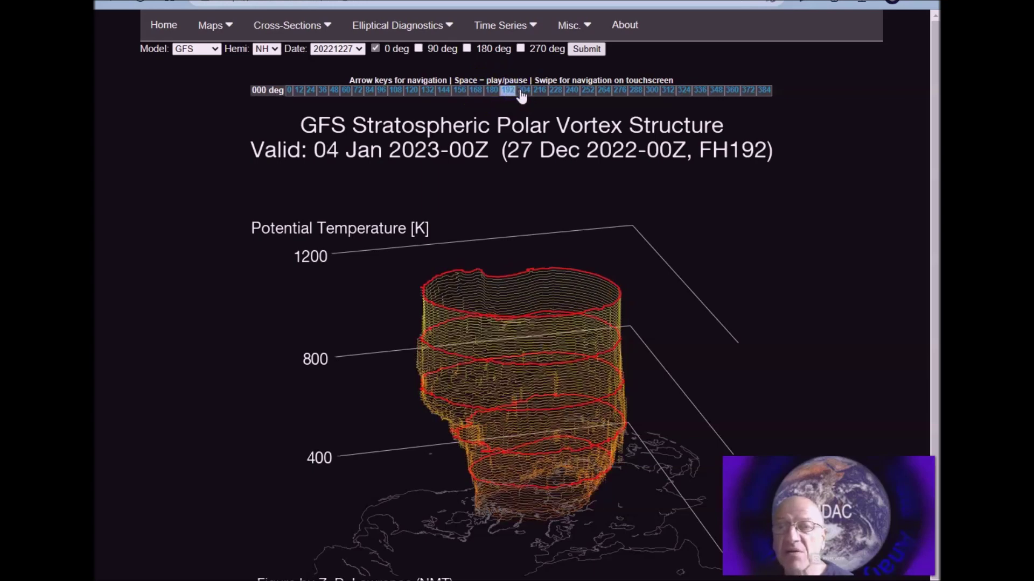
pyautogui.click(522, 93)
pyautogui.click(557, 91)
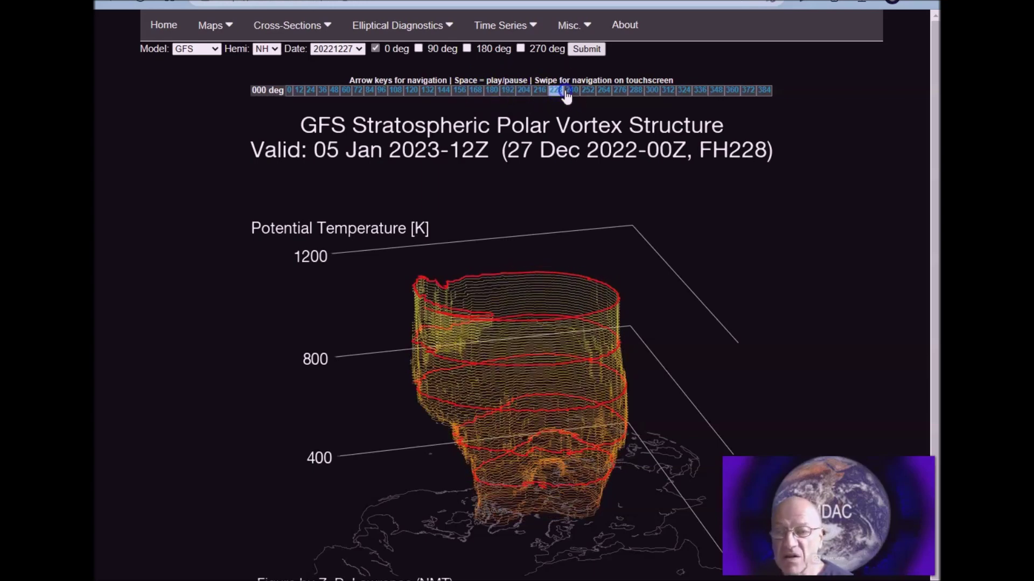
# Continue the vortex frames from FH240 to FH384, valid 12 Jan 2023-00Z
pyautogui.click(571, 92)
pyautogui.click(604, 91)
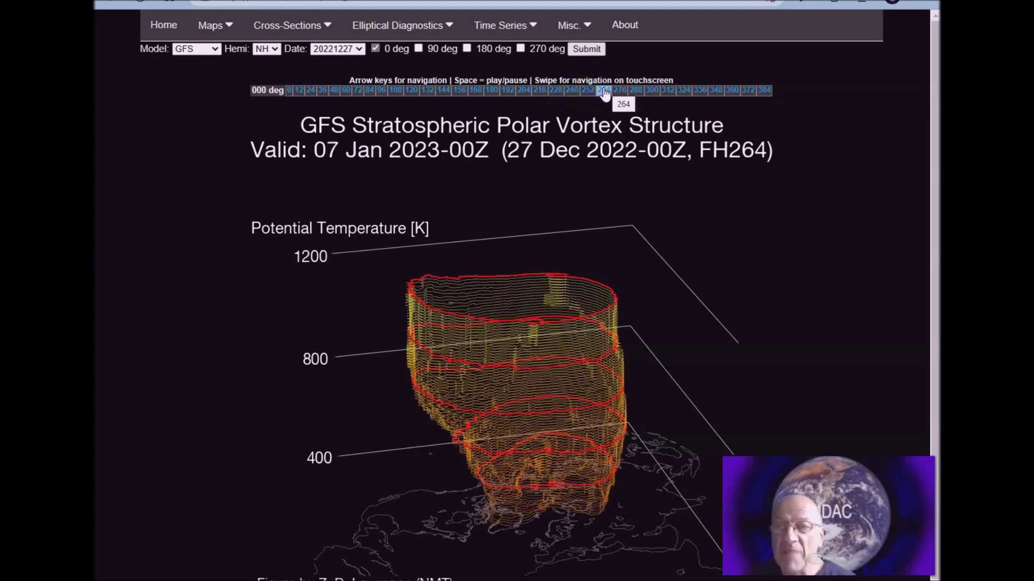
pyautogui.click(619, 92)
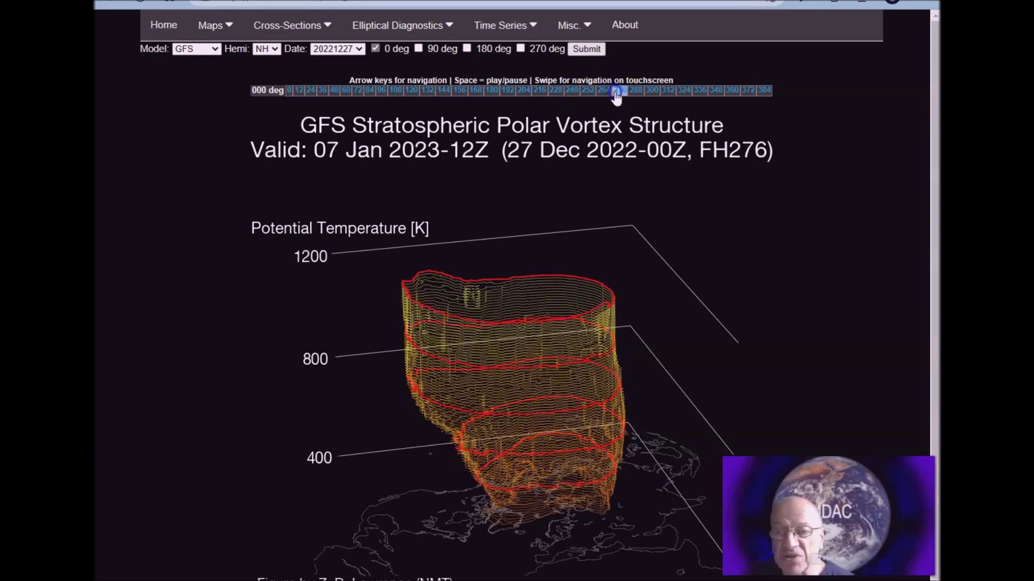
pyautogui.click(636, 91)
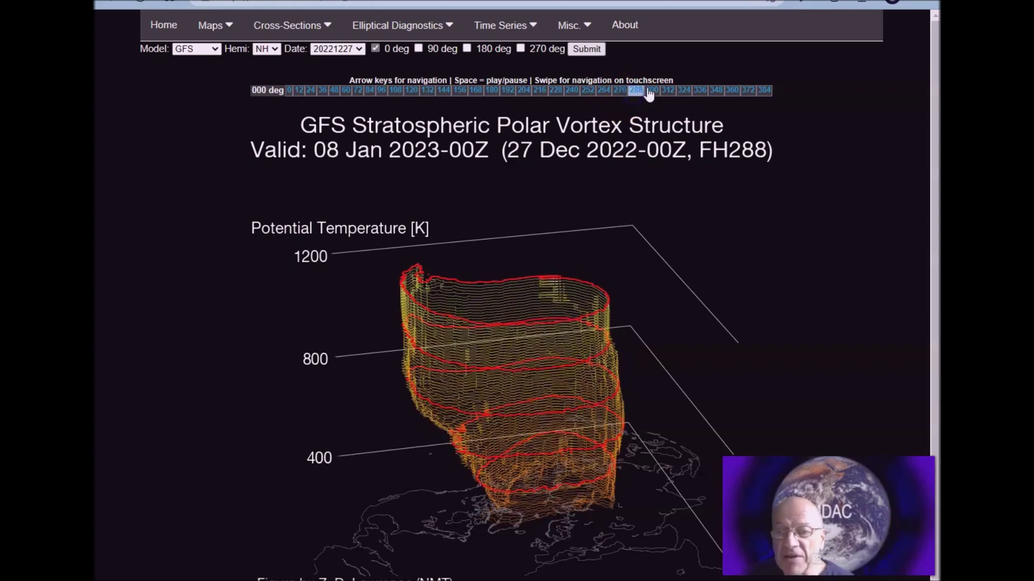
pyautogui.click(651, 90)
pyautogui.click(683, 90)
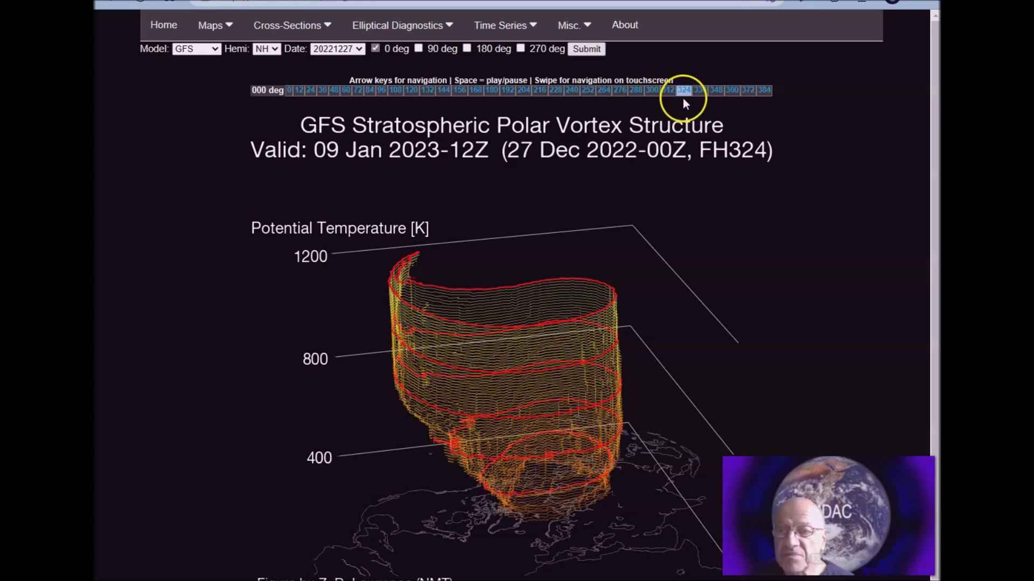
pyautogui.click(700, 91)
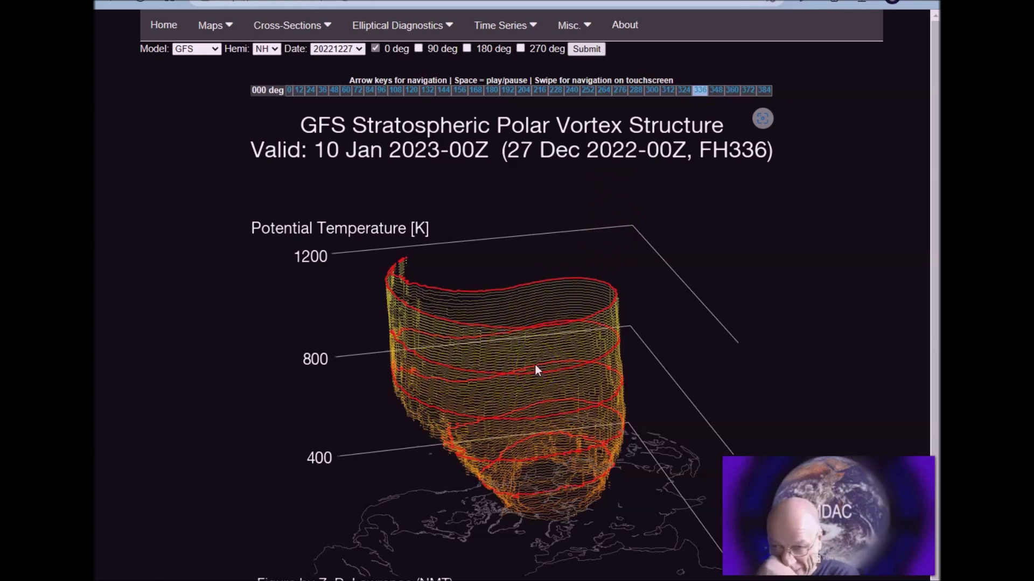
pyautogui.click(716, 90)
pyautogui.click(733, 91)
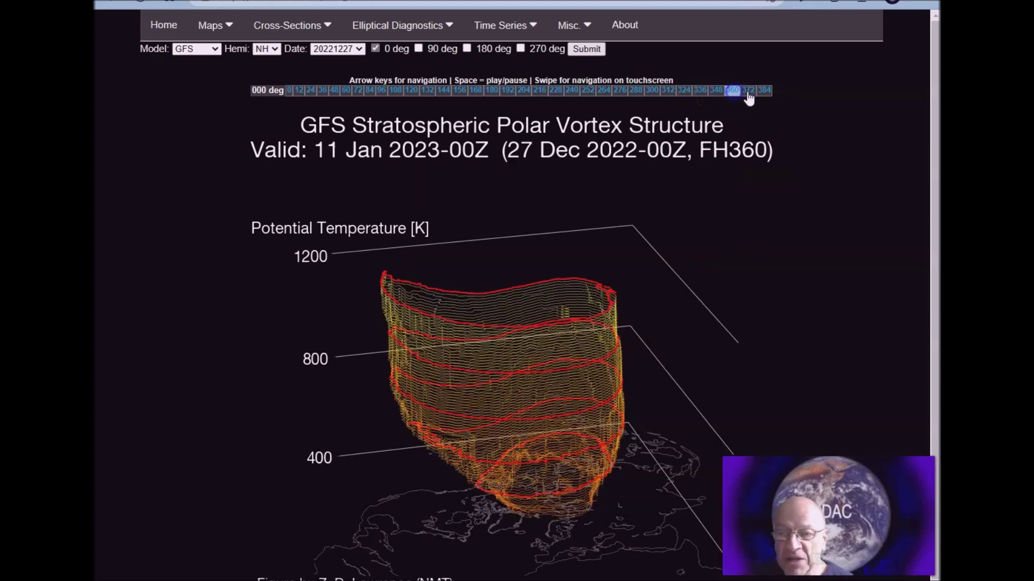
pyautogui.click(750, 92)
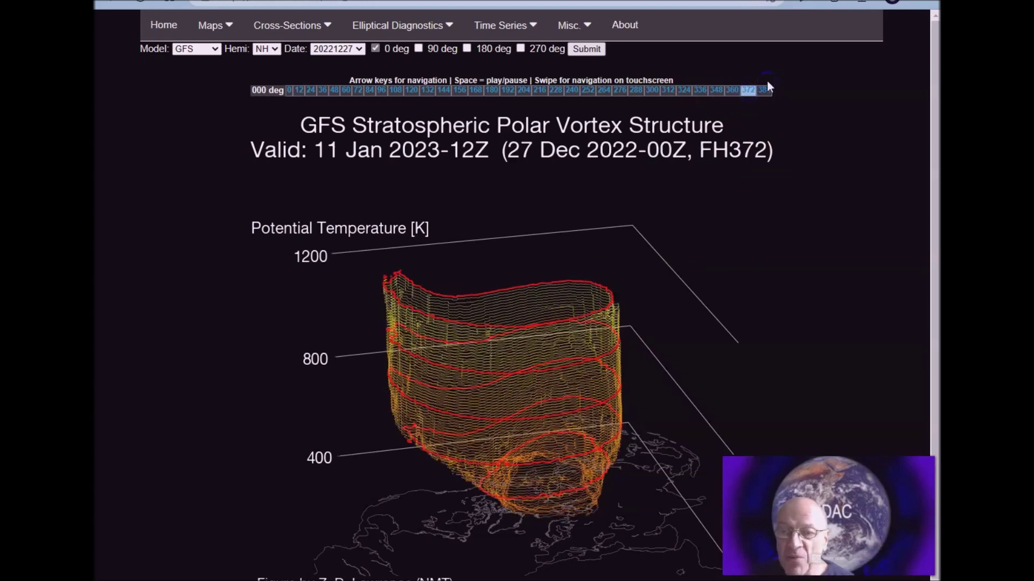
pyautogui.click(771, 95)
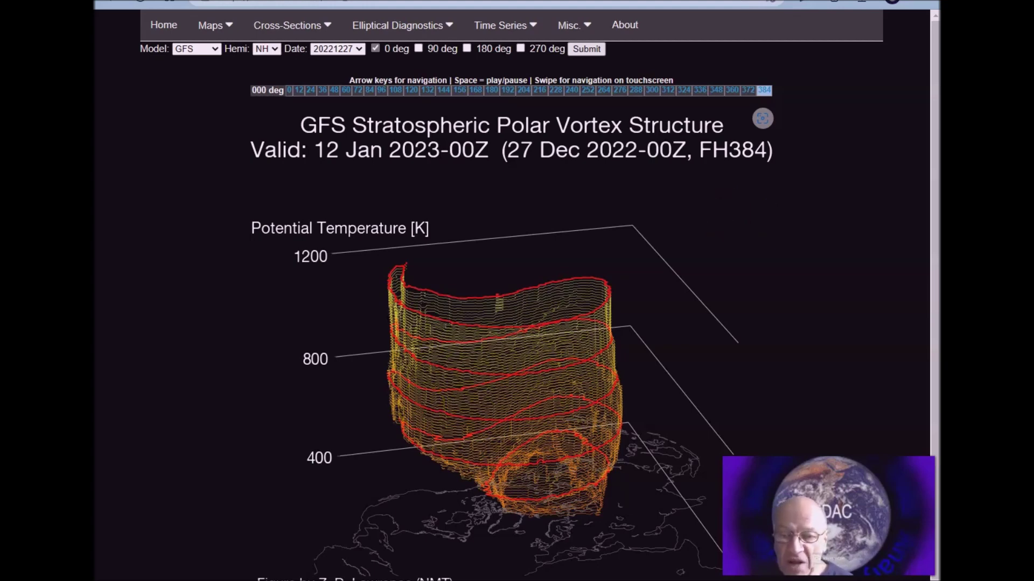
pyautogui.moveTo(348, 579)
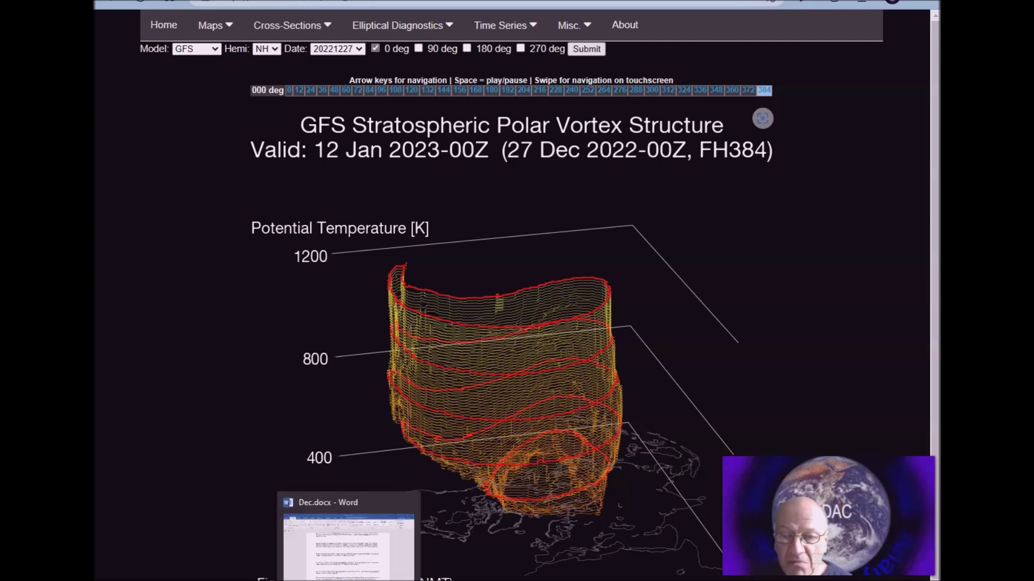
pyautogui.click(348, 538)
# In paint.net, switch from the temperature to the precipitation outlook image, then return to the browser
pyautogui.hotkey('alt', 'Tab')
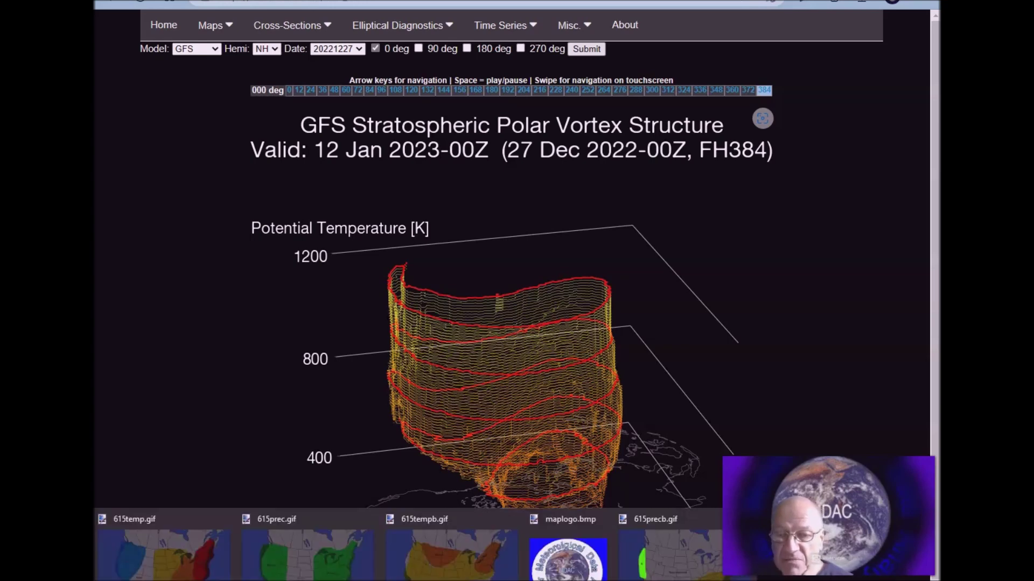
pyautogui.click(472, 560)
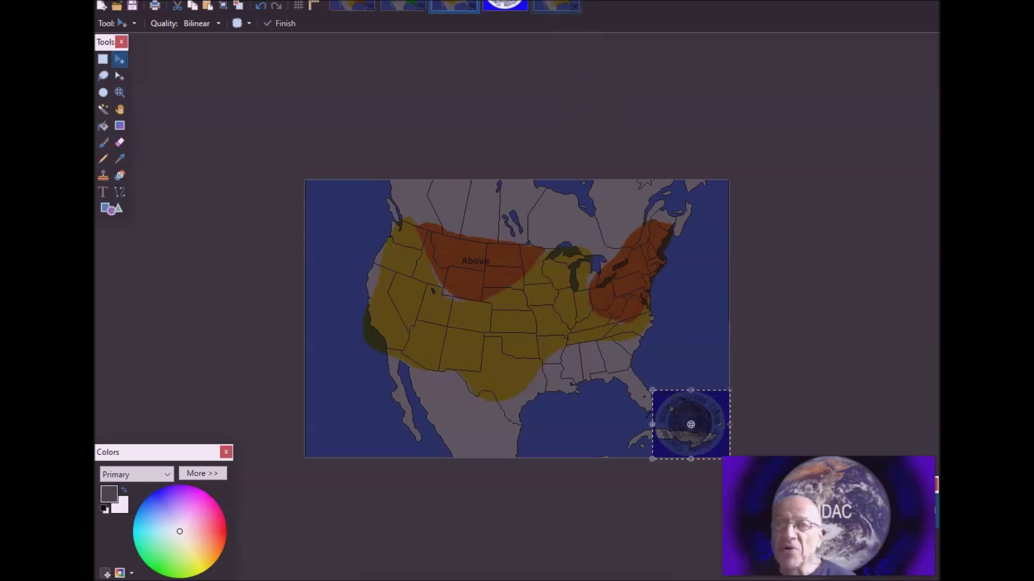
pyautogui.click(556, 5)
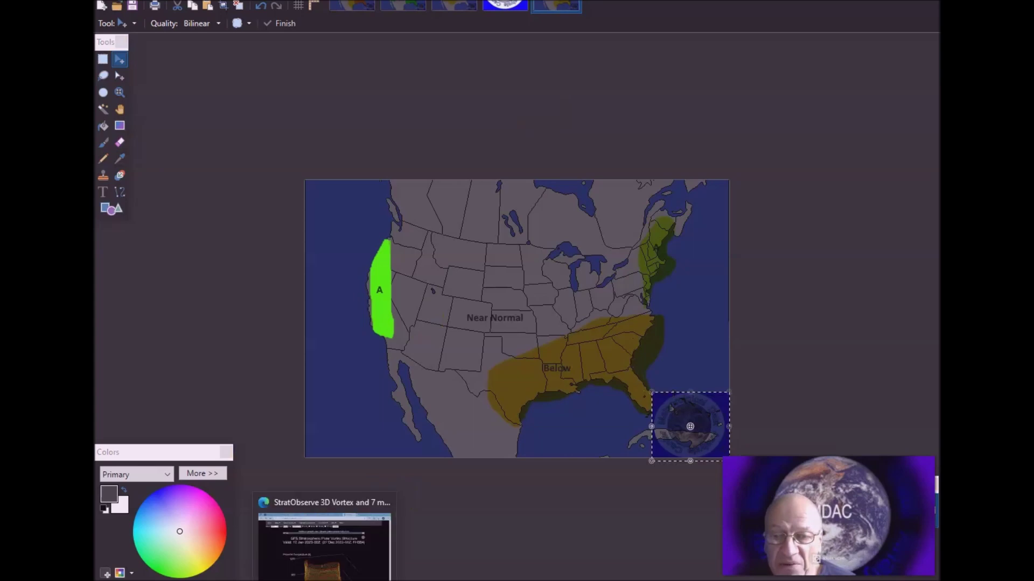
pyautogui.click(308, 579)
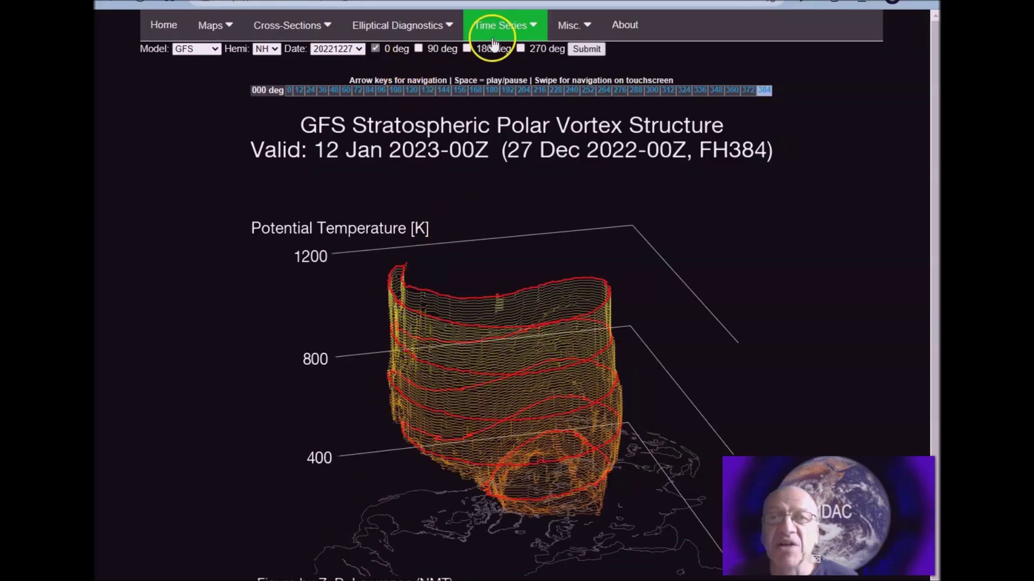
# Page through the ECMWF weekly temperature anomaly maps for weeks 1–4, ending 00Z Jan 23, 2023
pyautogui.click(495, 2)
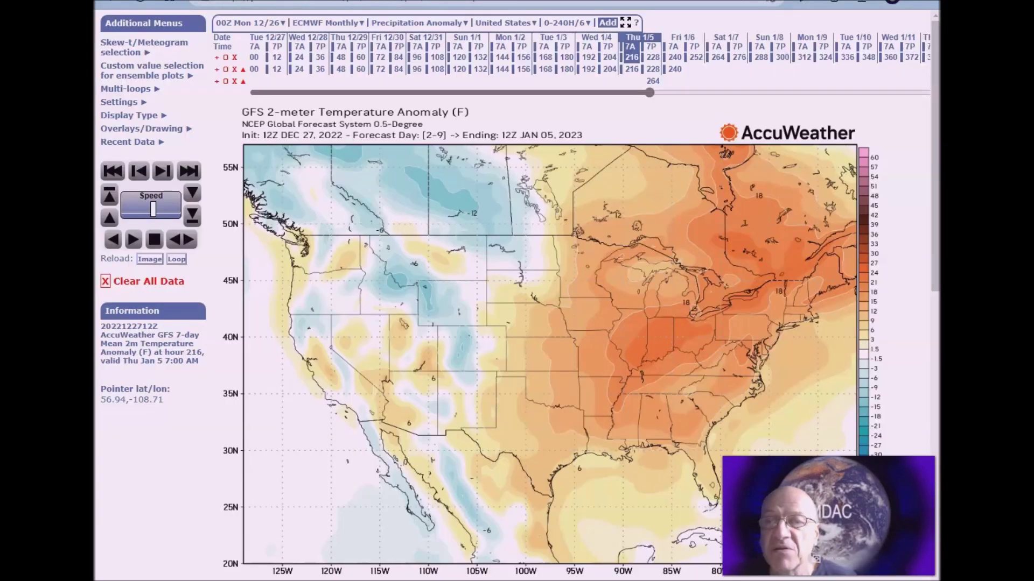
pyautogui.click(652, 82)
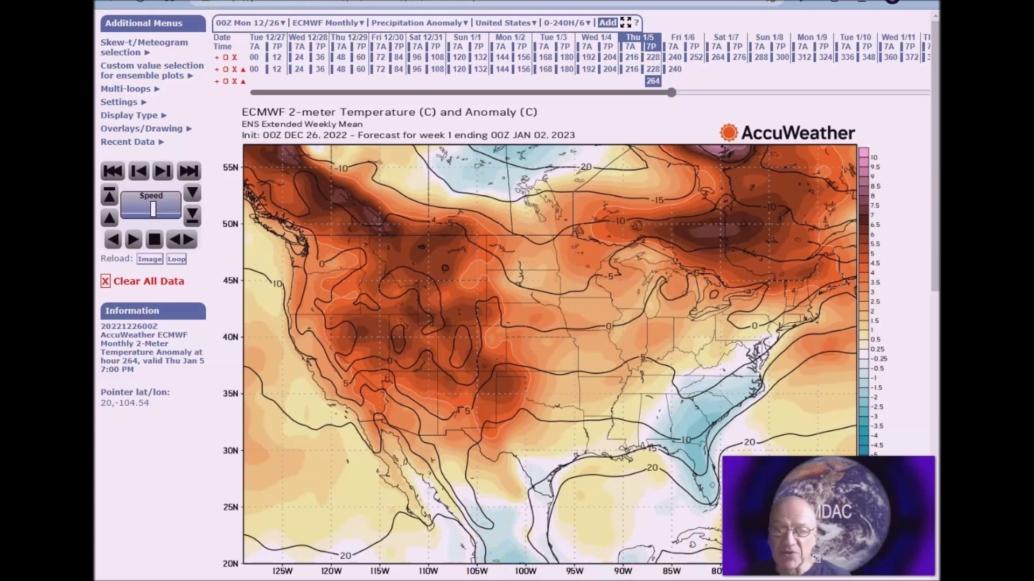
pyautogui.hscroll(5, 474, 565)
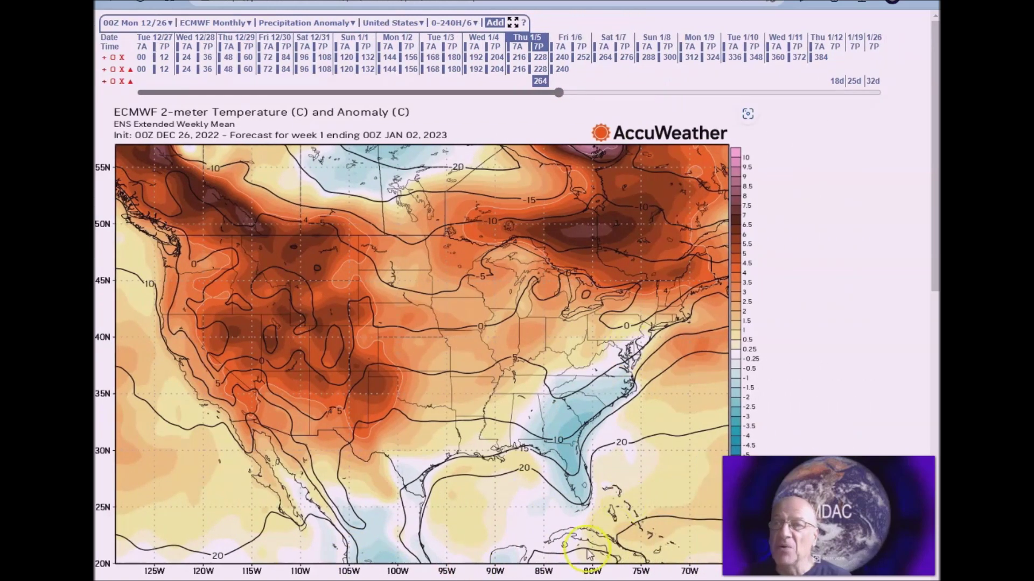
pyautogui.click(839, 82)
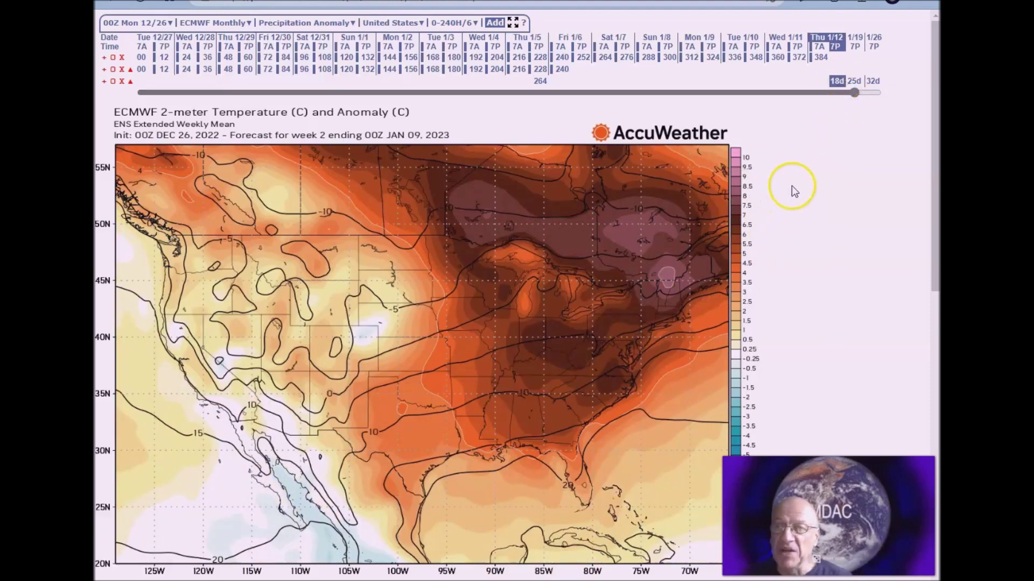
pyautogui.click(853, 81)
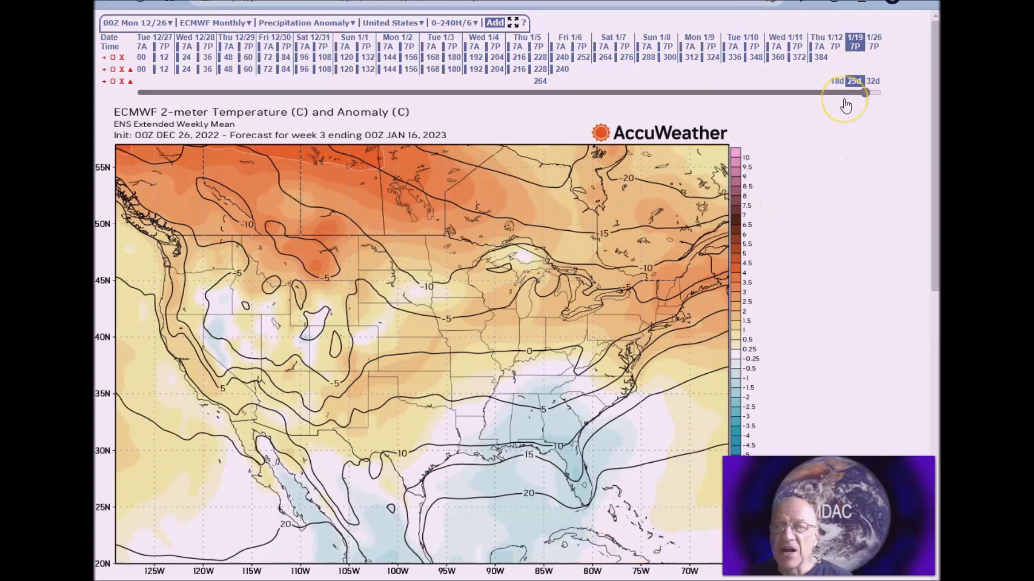
pyautogui.click(844, 110)
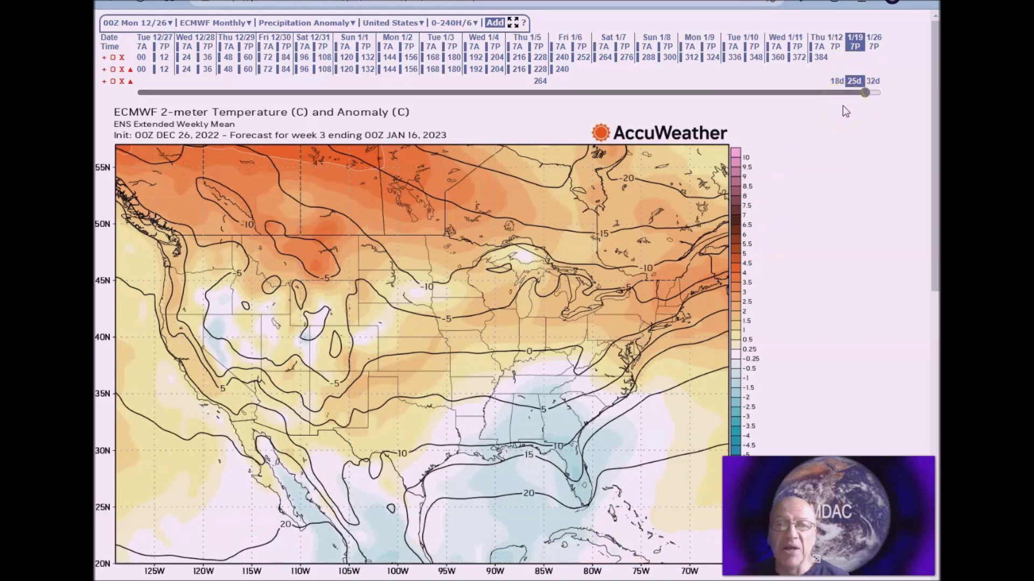
pyautogui.click(857, 102)
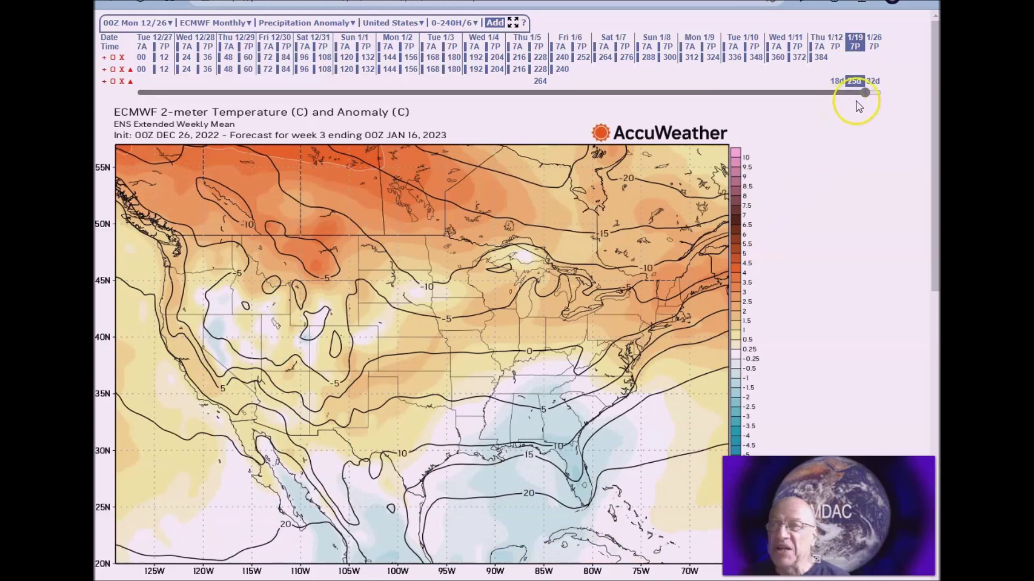
pyautogui.moveTo(889, 83); pyautogui.dragTo(872, 84)
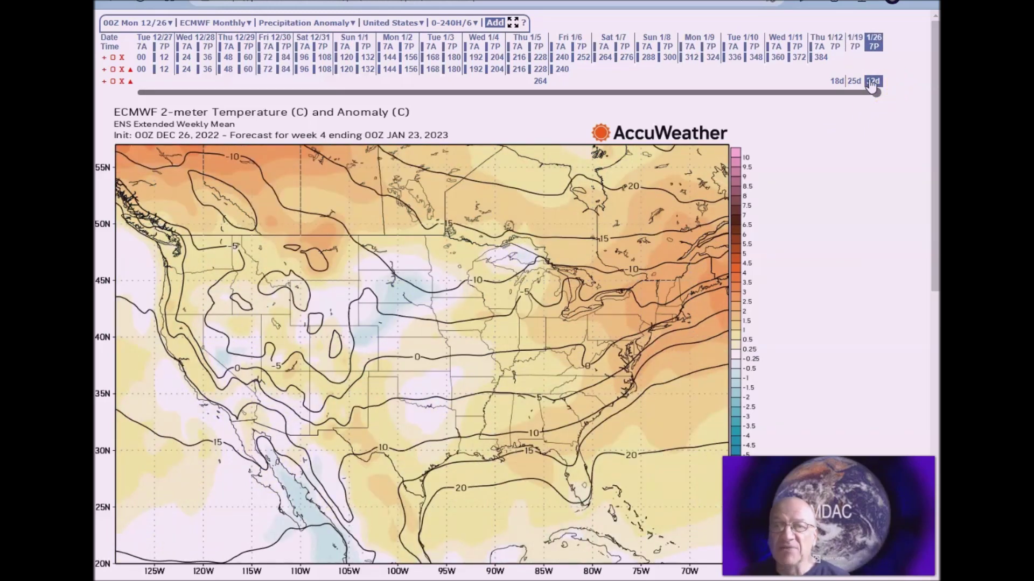
# Switch to the 132-hour time step and bring up the forecast model list
pyautogui.click(641, 245)
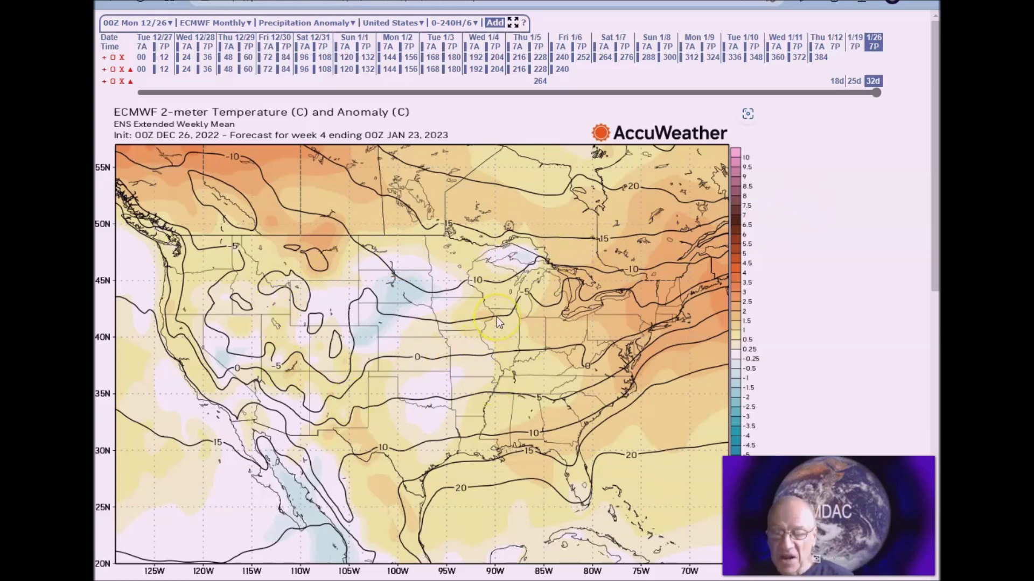
pyautogui.click(368, 57)
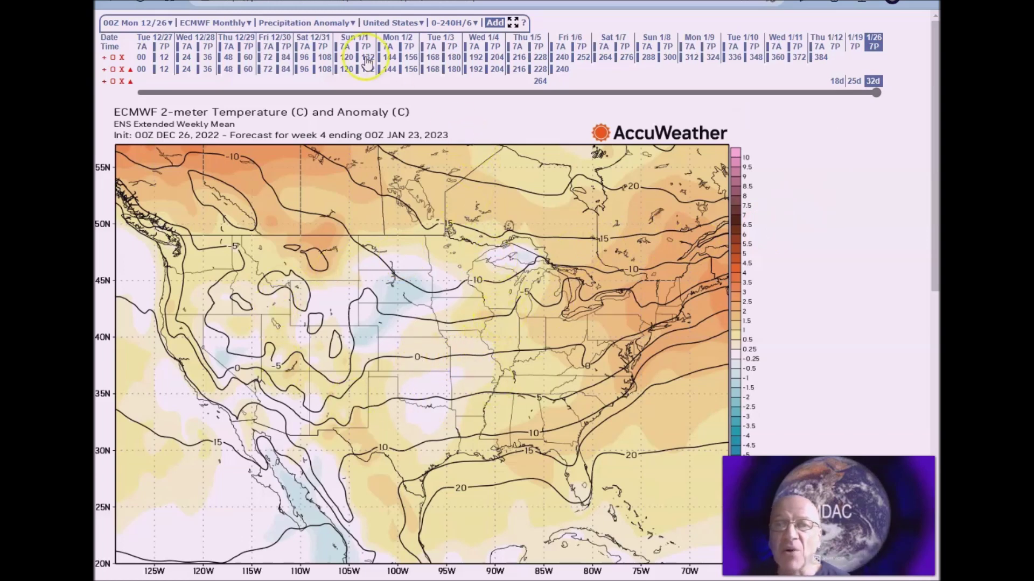
pyautogui.click(230, 23)
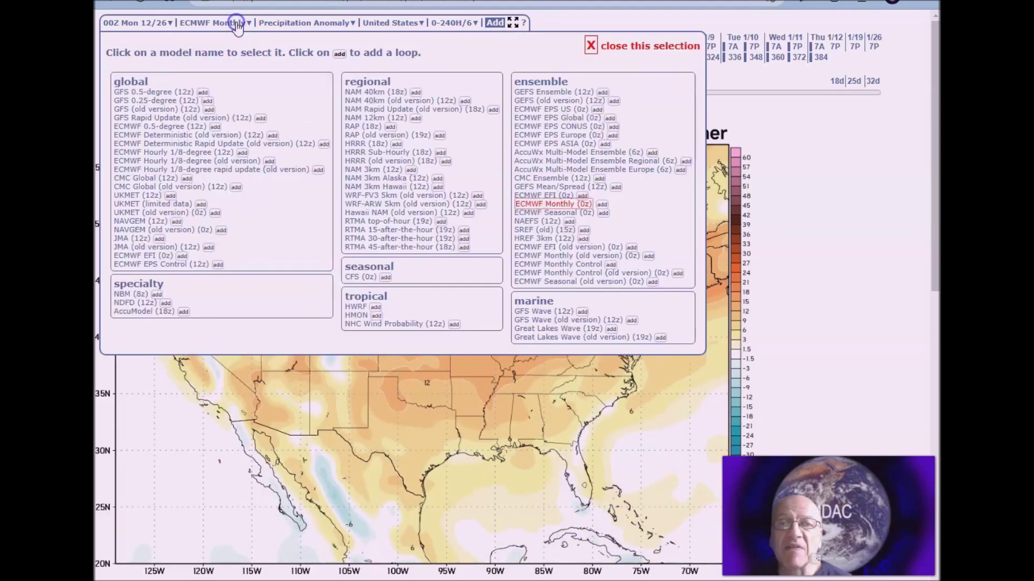
# Switch to the ECMWF Seasonal precipitation anomaly and show the month 2 (JAN 2023) map
pyautogui.click(591, 213)
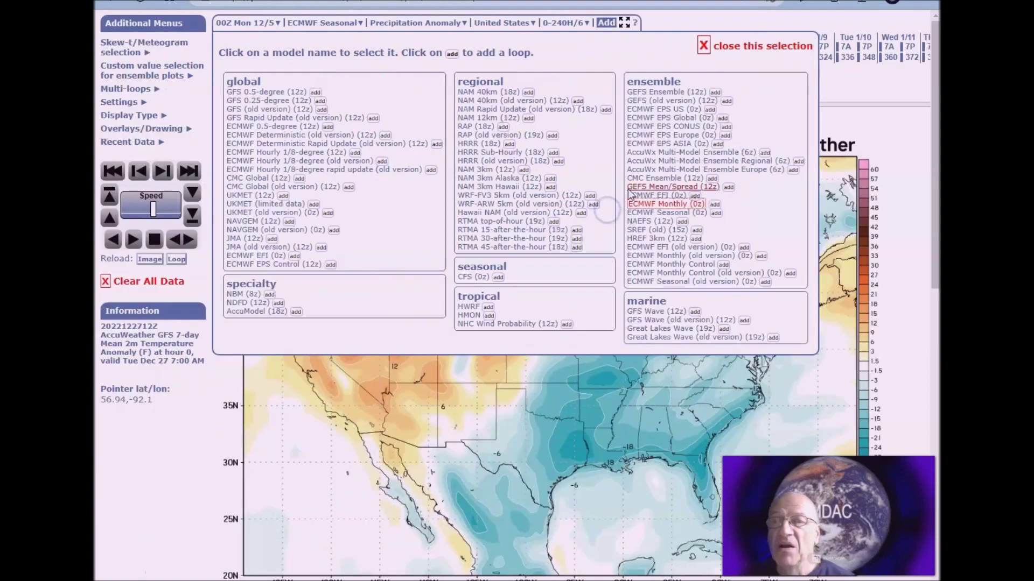
pyautogui.click(703, 46)
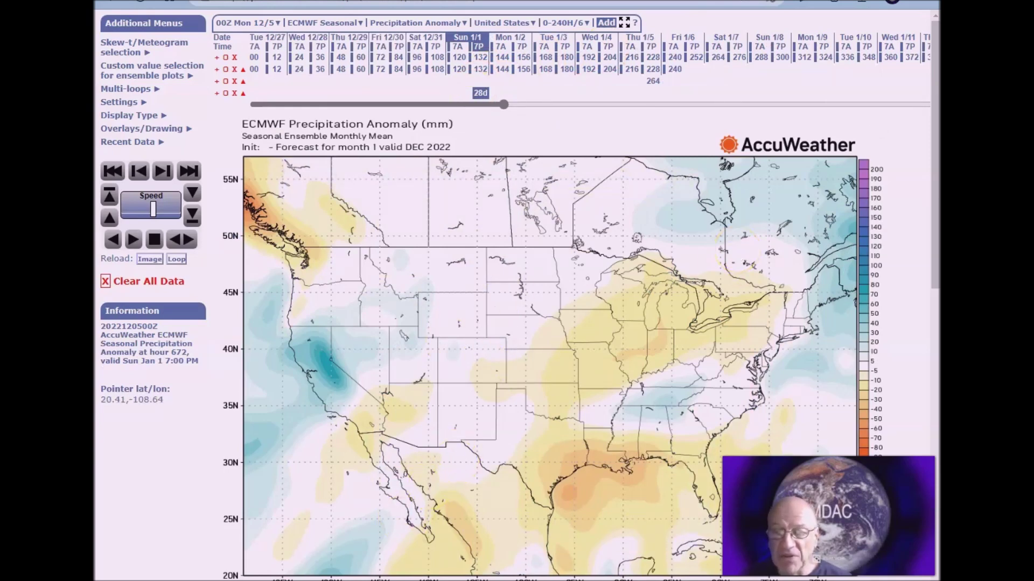
pyautogui.hscroll(3, 773, 207)
pyautogui.click(774, 207)
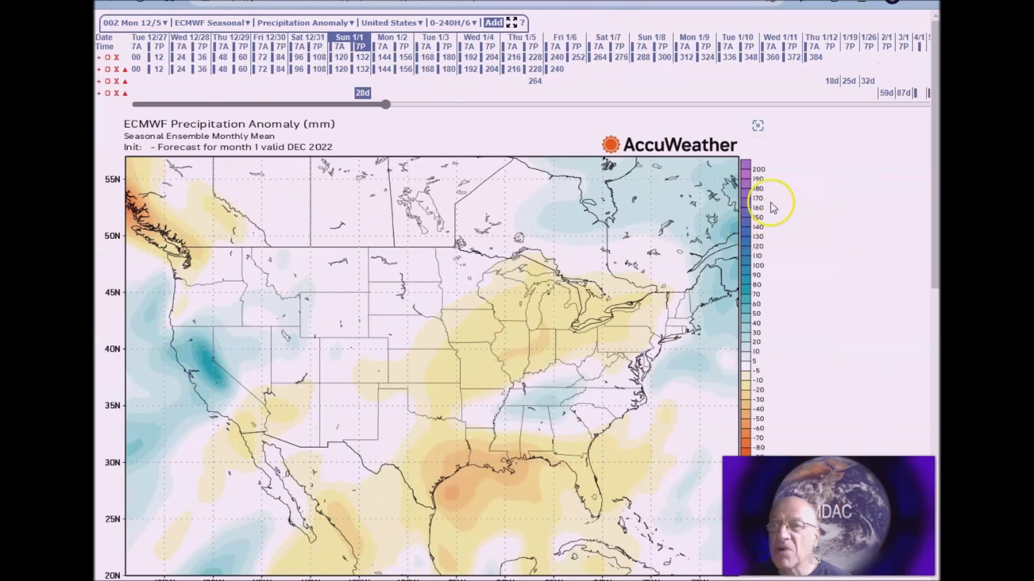
pyautogui.click(887, 94)
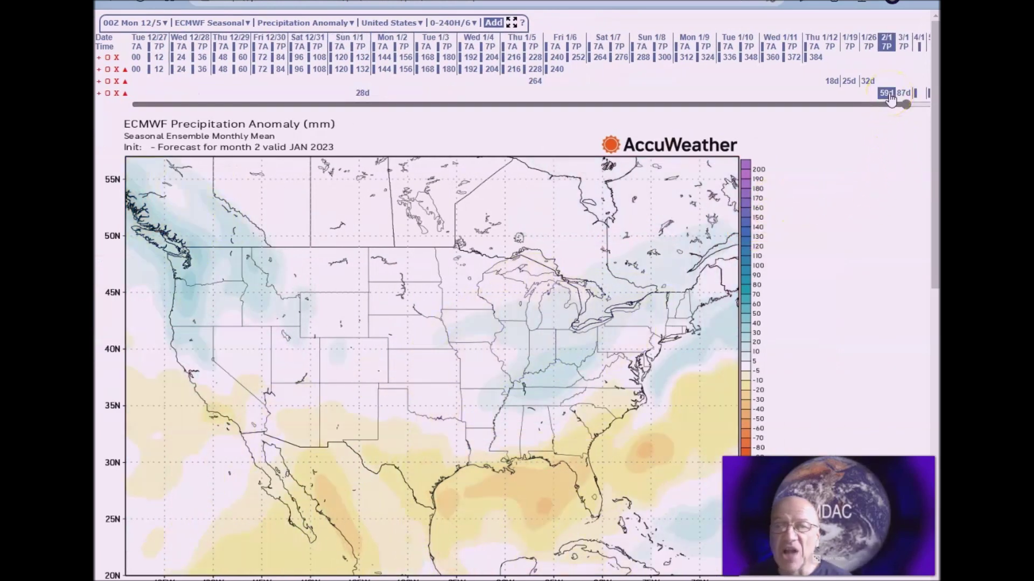
pyautogui.click(785, 357)
pyautogui.click(289, 384)
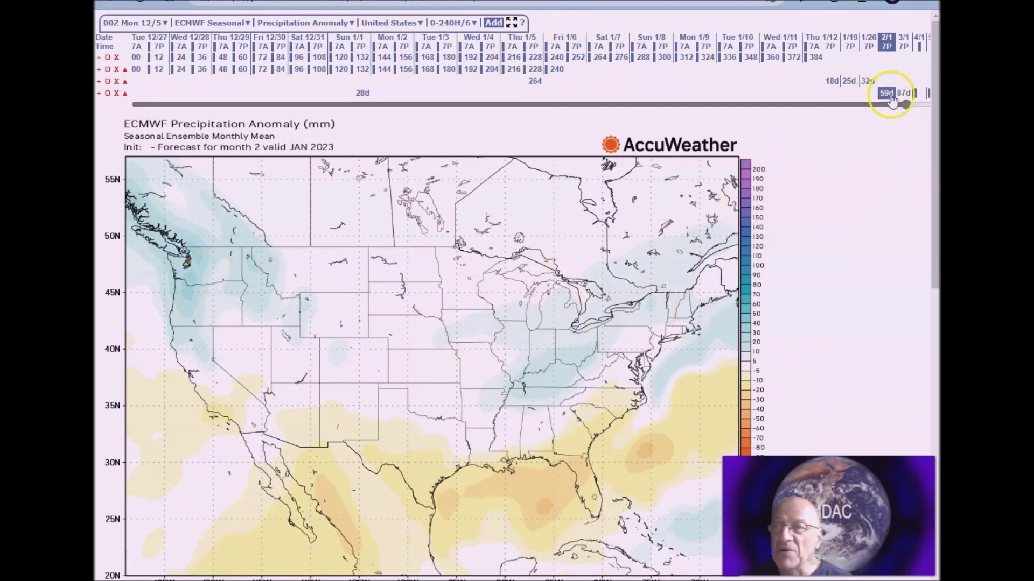
# Compare the month 1–4 maps (DEC 2022 to MAR 2023), settling on JAN 2023
pyautogui.click(903, 94)
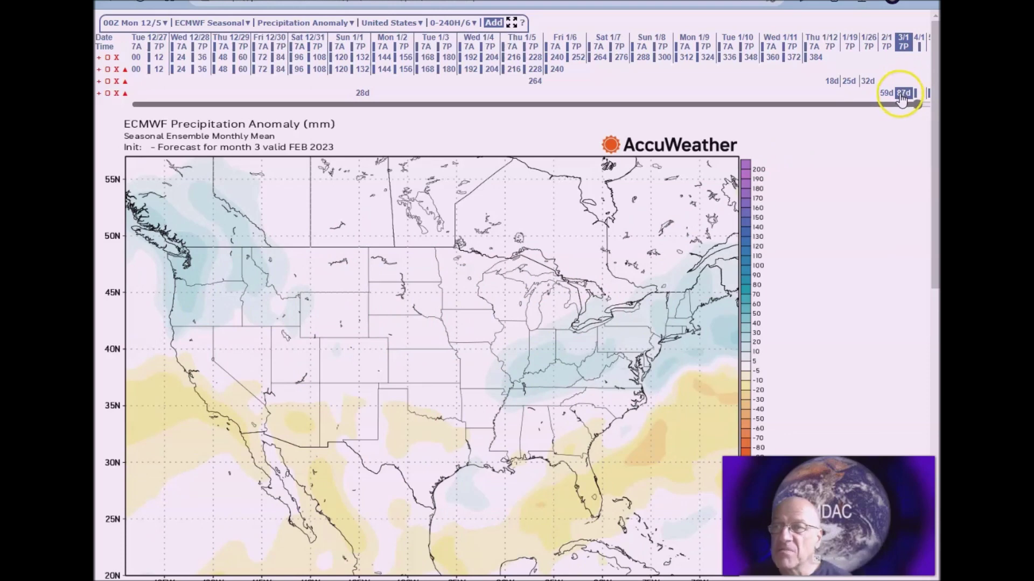
pyautogui.click(888, 93)
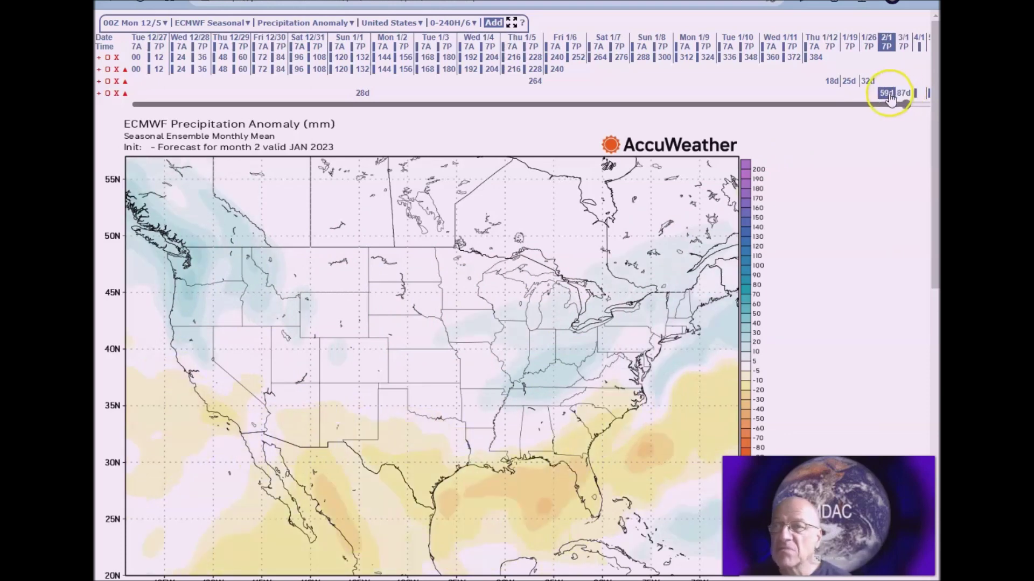
pyautogui.click(910, 94)
pyautogui.click(918, 95)
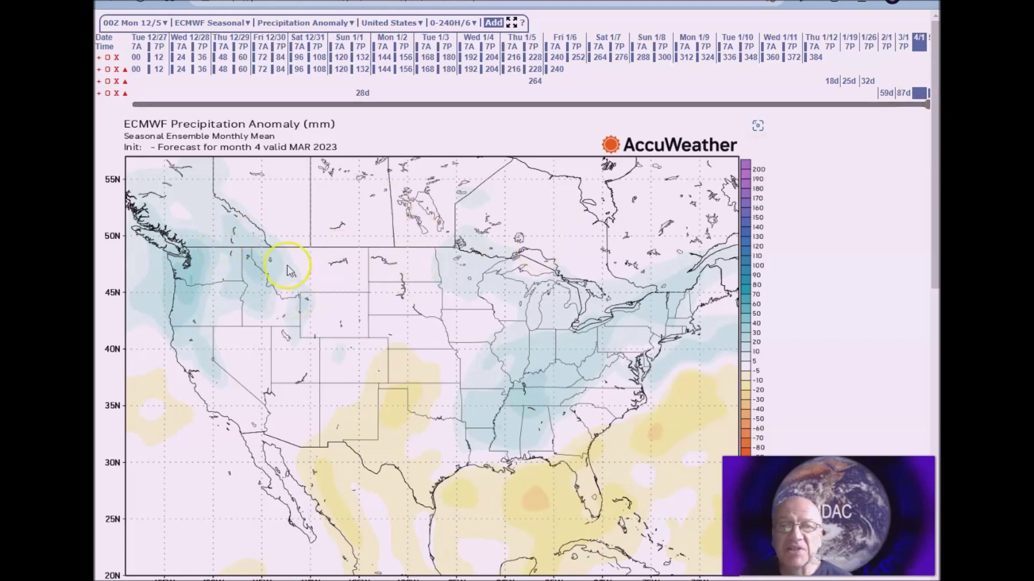
pyautogui.click(903, 94)
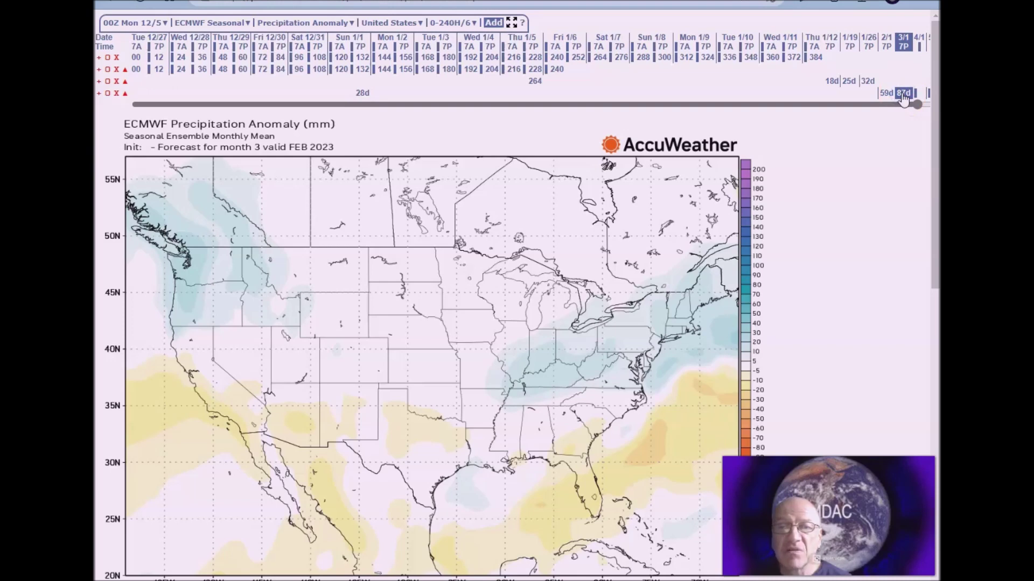
pyautogui.click(885, 94)
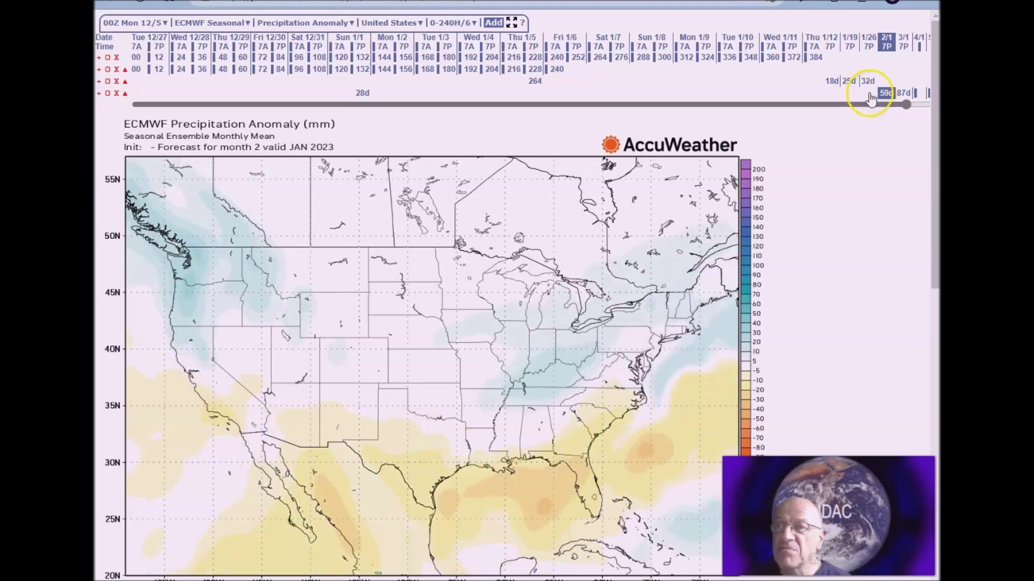
pyautogui.click(362, 94)
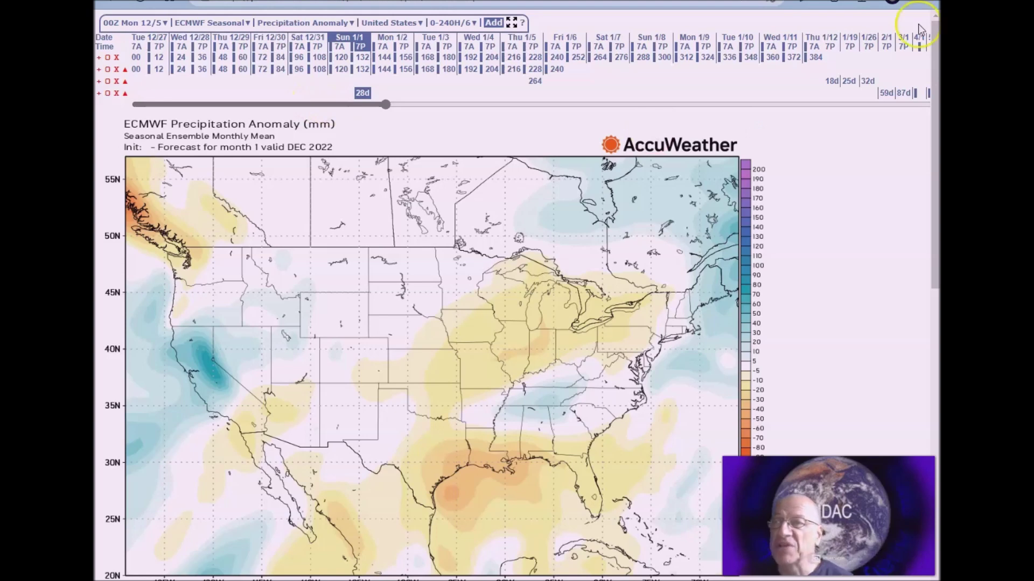
pyautogui.click(919, 46)
pyautogui.click(903, 46)
pyautogui.click(886, 93)
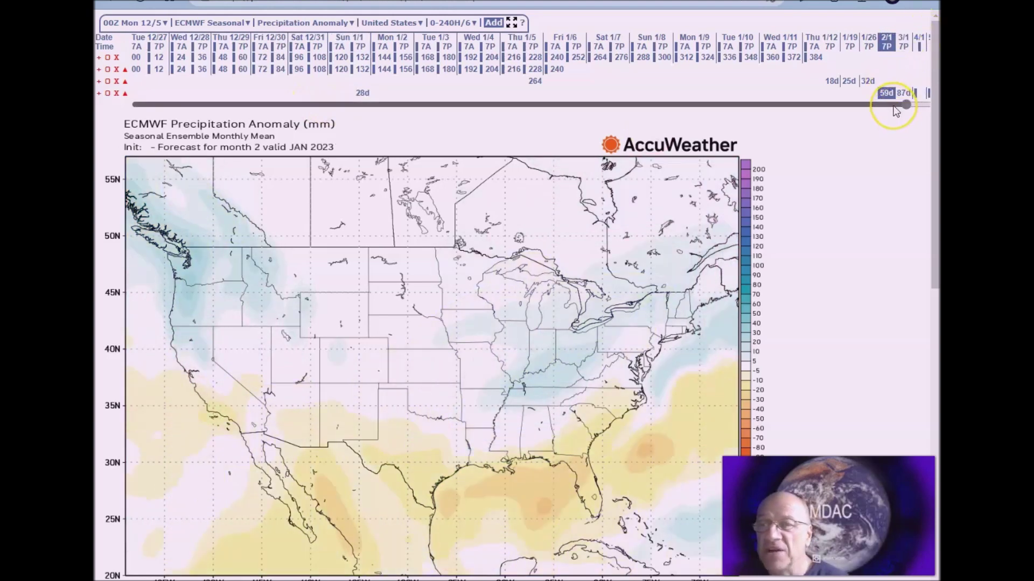